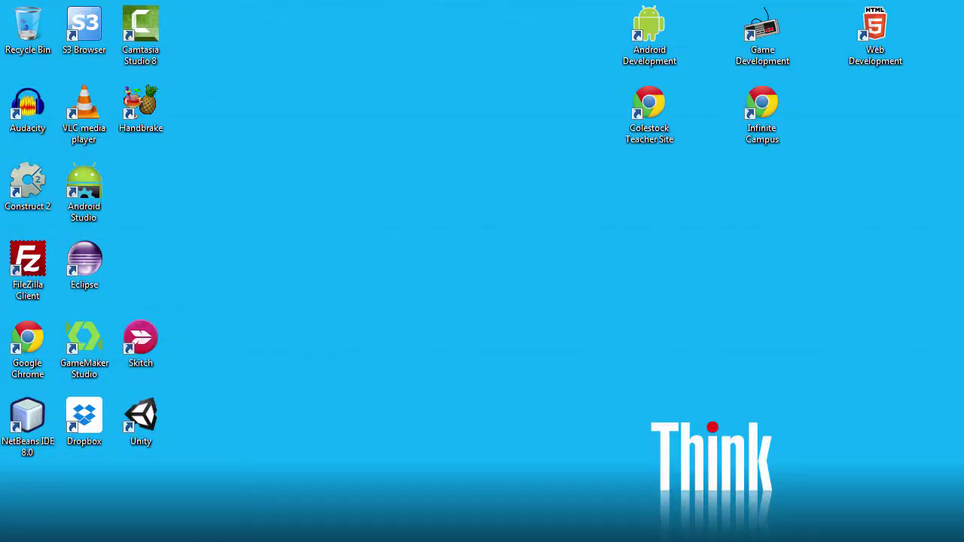
# Open the Platformer.capx project from the GAMEDEV\Platformer folder on the MY USB (D:) drive.
pyautogui.press('super+e')
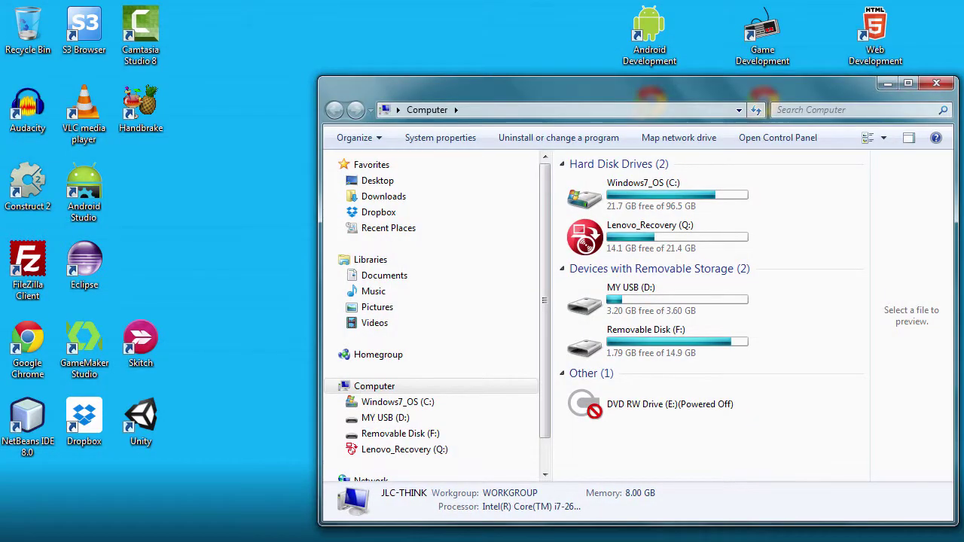
pyautogui.moveTo(532, 92); pyautogui.dragTo(333, 38)
pyautogui.doubleClick(424, 245)
pyautogui.doubleClick(413, 134)
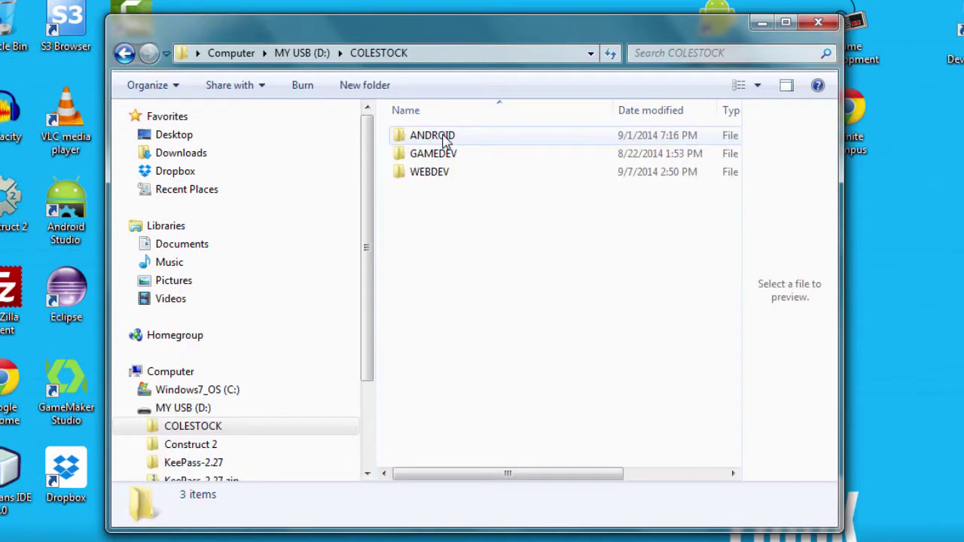
pyautogui.doubleClick(444, 153)
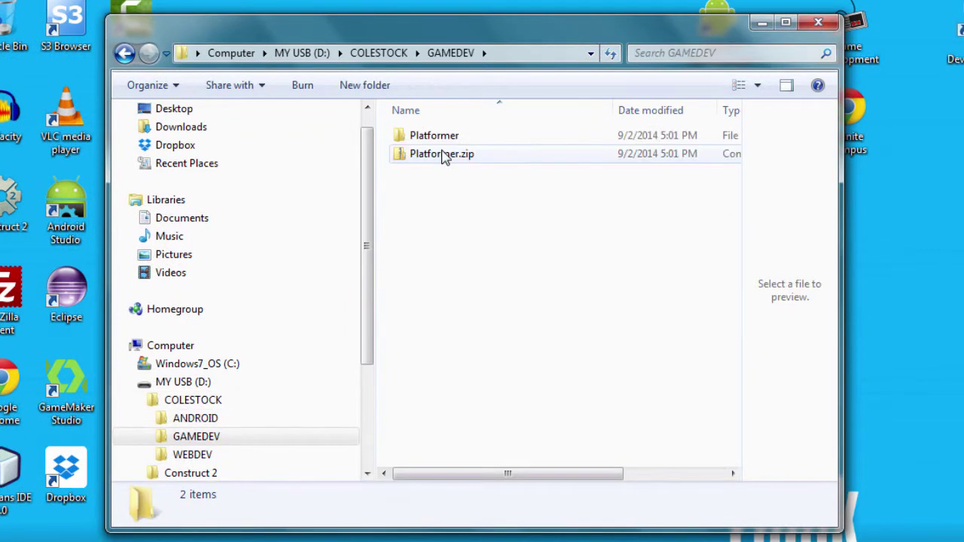
pyautogui.doubleClick(435, 137)
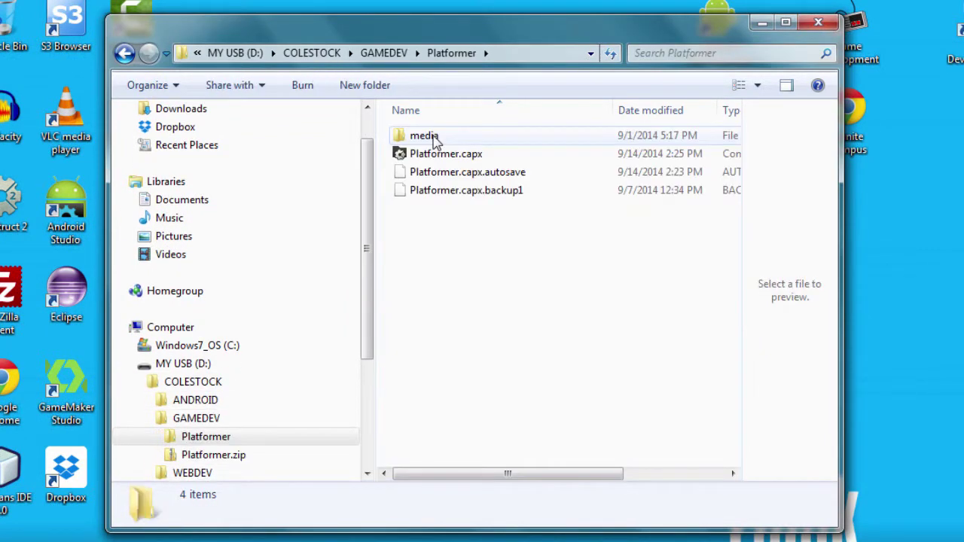
pyautogui.click(437, 156)
pyautogui.doubleClick(437, 156)
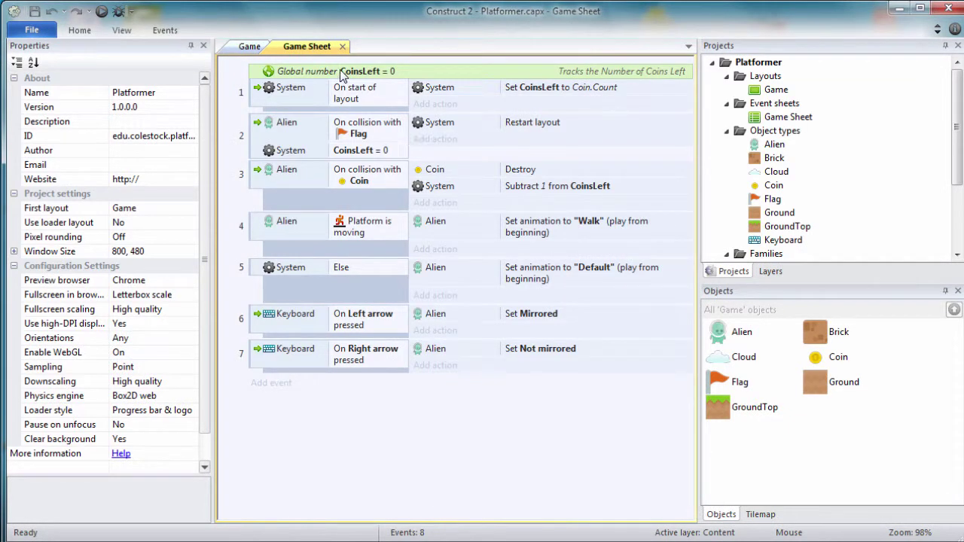
# Insert a new Sprite object named Barnacle in the Game layout, just above the ground near the level's right wall.
pyautogui.click(253, 46)
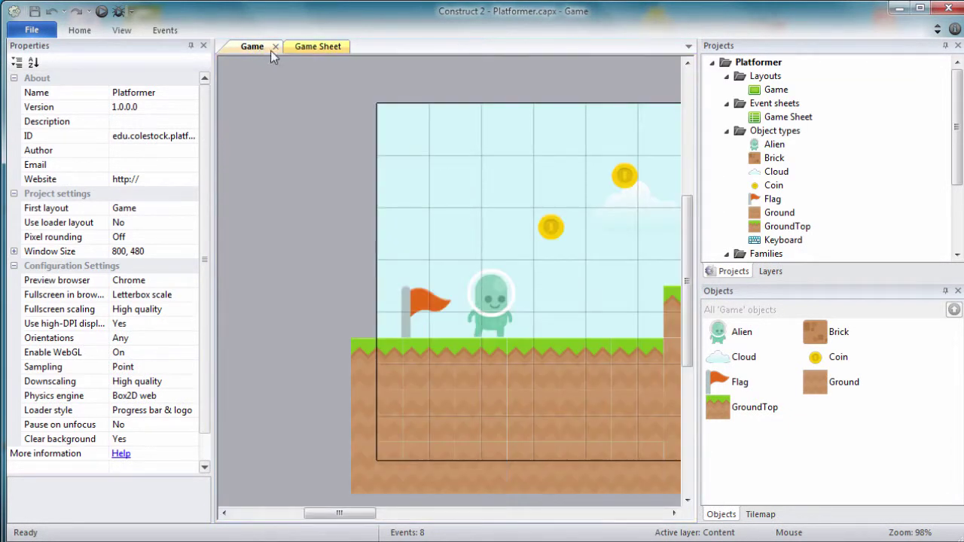
pyautogui.moveTo(342, 514); pyautogui.dragTo(529, 531)
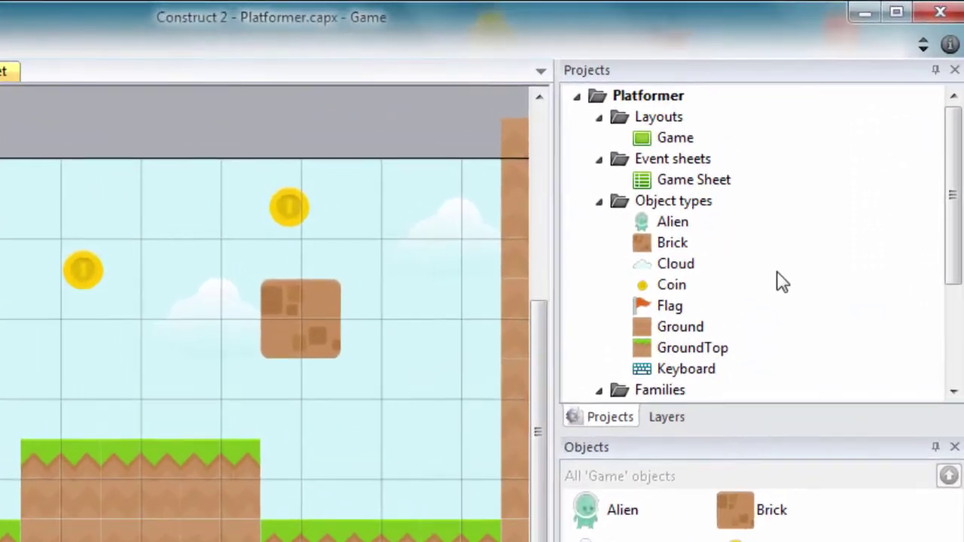
pyautogui.click(794, 131)
pyautogui.click(691, 223)
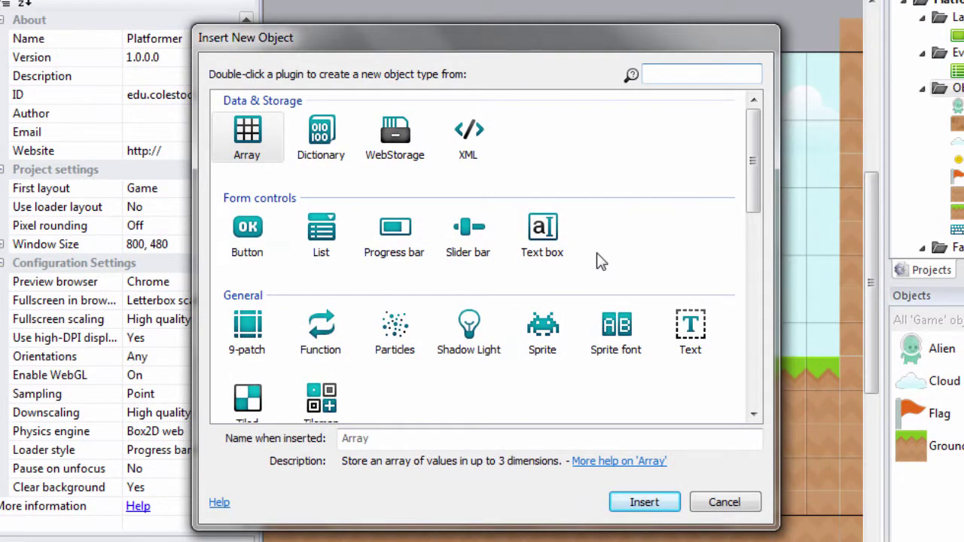
pyautogui.click(542, 332)
pyautogui.doubleClick(404, 438)
pyautogui.press('BackSpace')
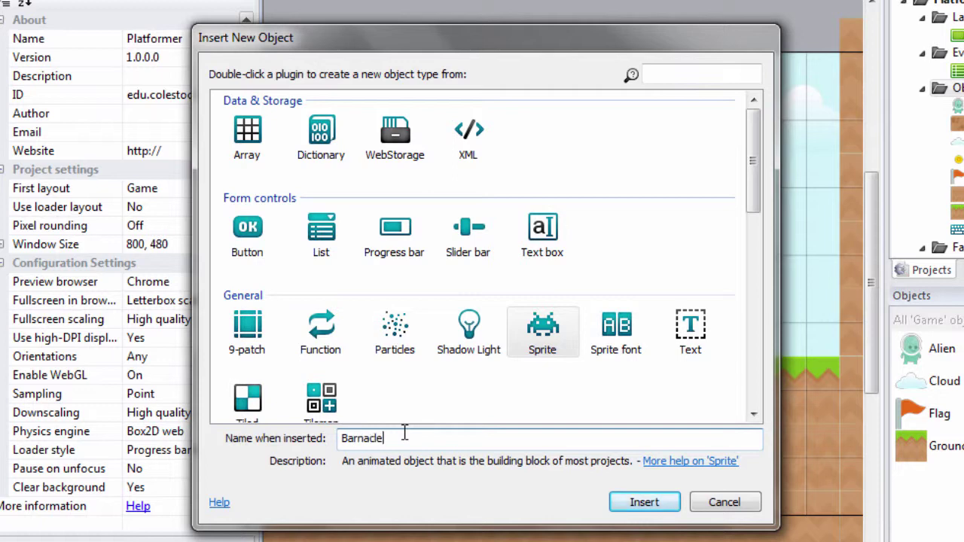
pyautogui.click(644, 502)
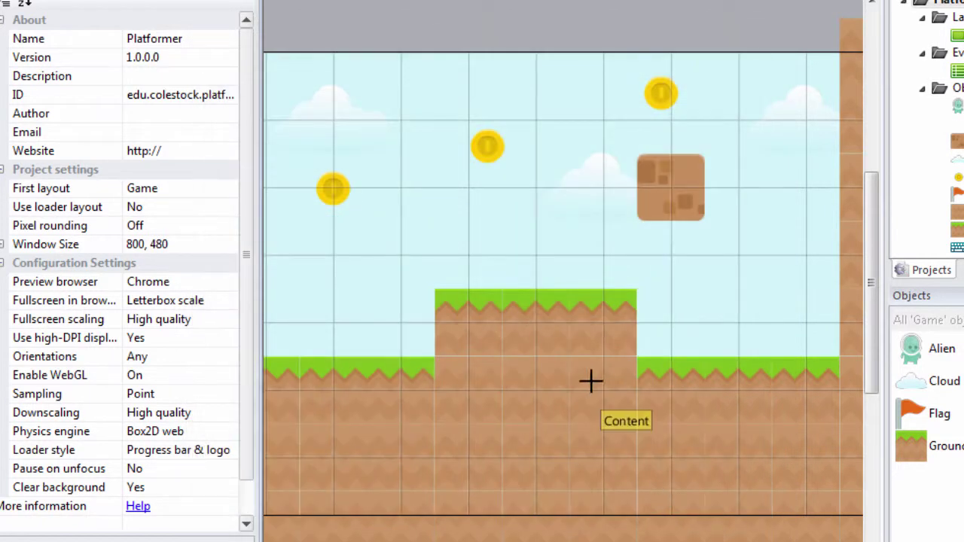
pyautogui.click(765, 309)
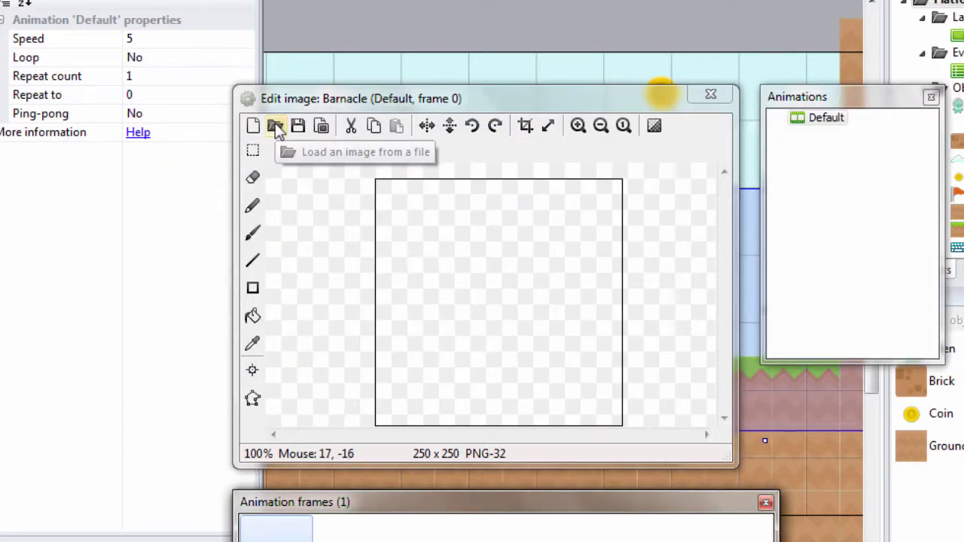
# Start loading an image file for the Barnacle's default frame and browse to GAMEDEV\Platformer\media on MY USB (D:).
pyautogui.click(275, 125)
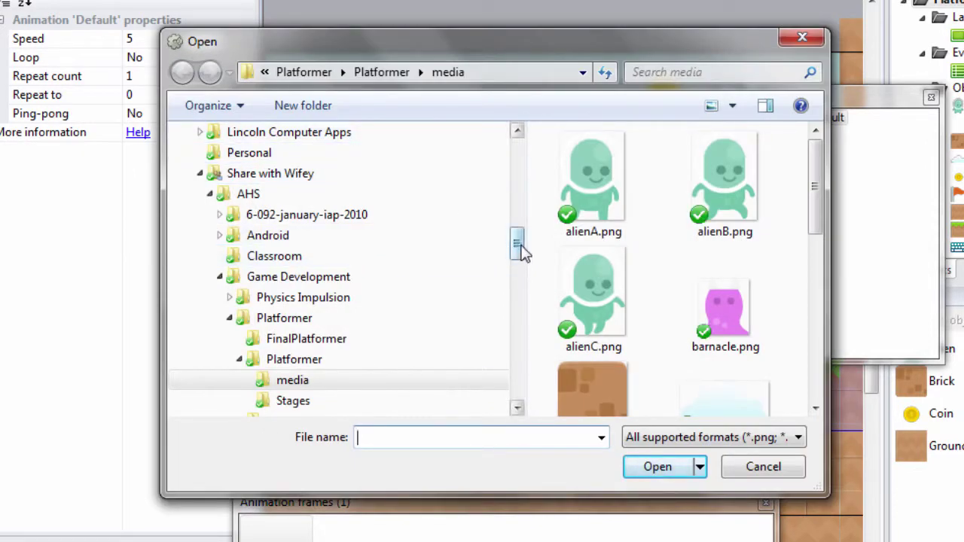
pyautogui.moveTo(516, 244); pyautogui.dragTo(519, 166)
pyautogui.click(188, 341)
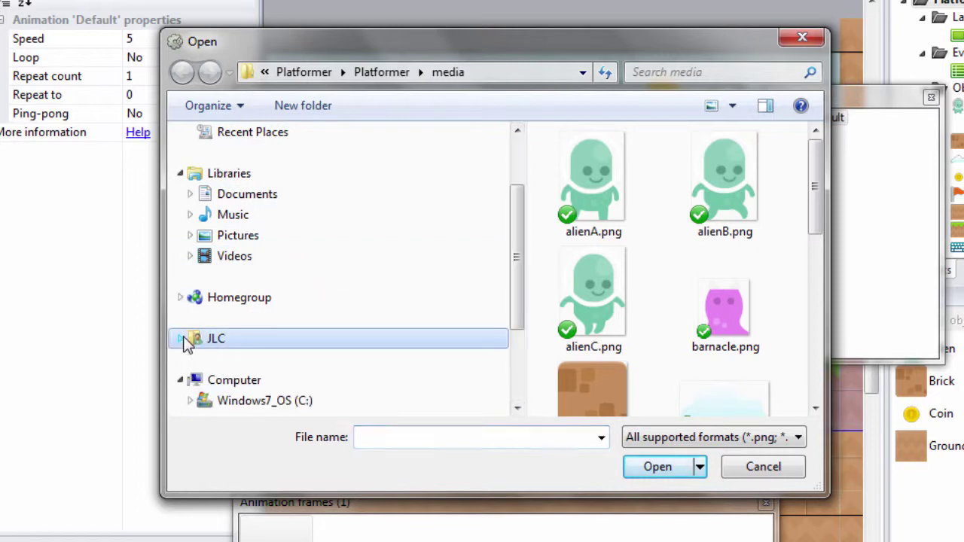
pyautogui.moveTo(517, 264)
pyautogui.mouseDown()
pyautogui.moveTo(517, 295)
pyautogui.moveTo(523, 252)
pyautogui.moveTo(519, 260)
pyautogui.mouseUp()
pyautogui.click(191, 361)
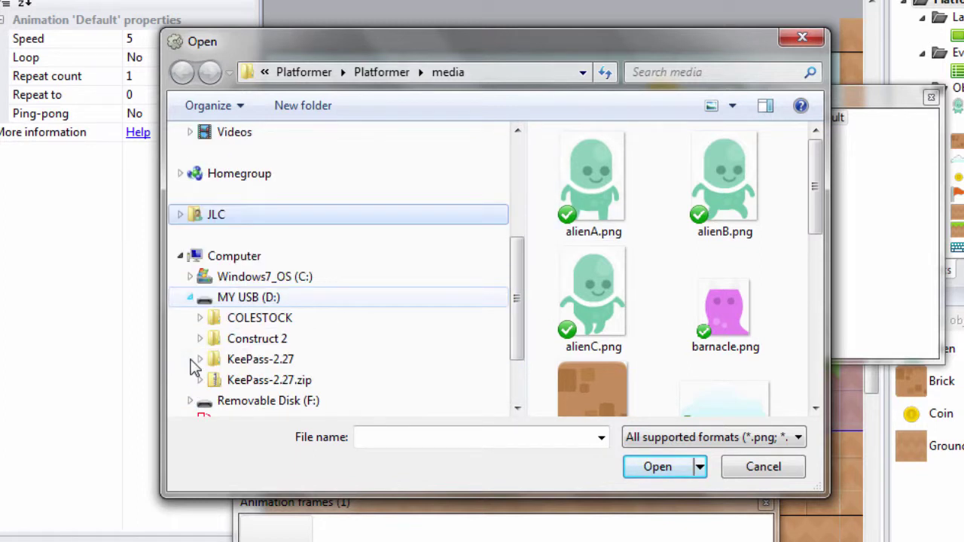
pyautogui.click(199, 318)
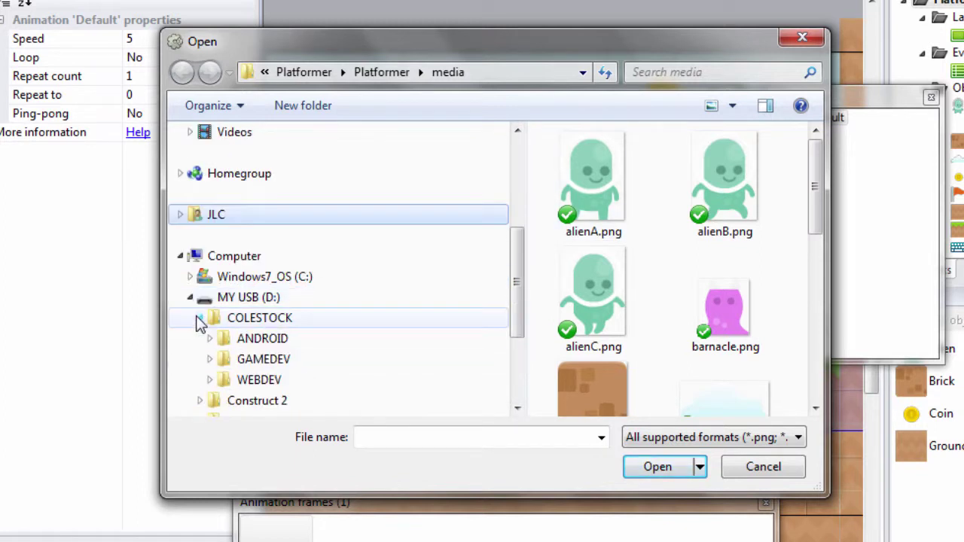
pyautogui.click(210, 360)
pyautogui.click(219, 360)
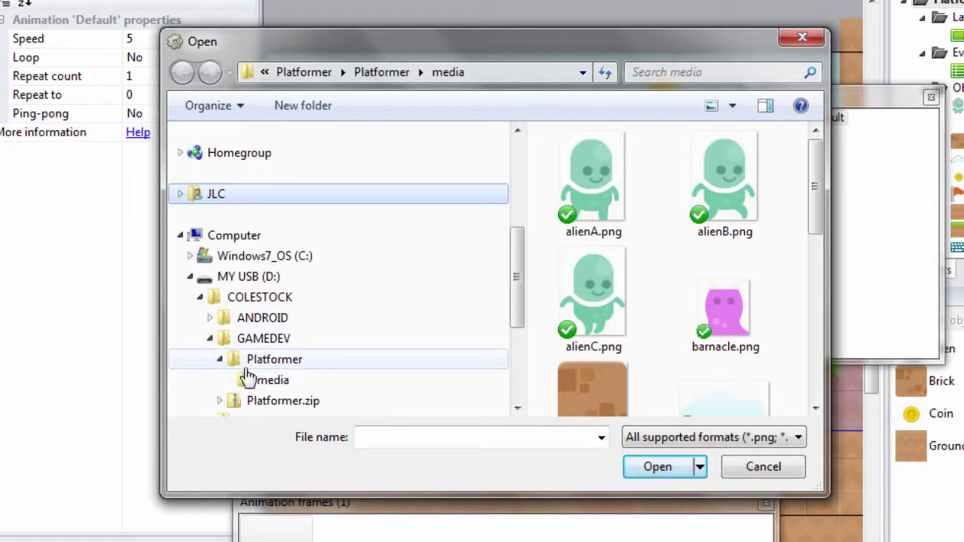
pyautogui.click(257, 380)
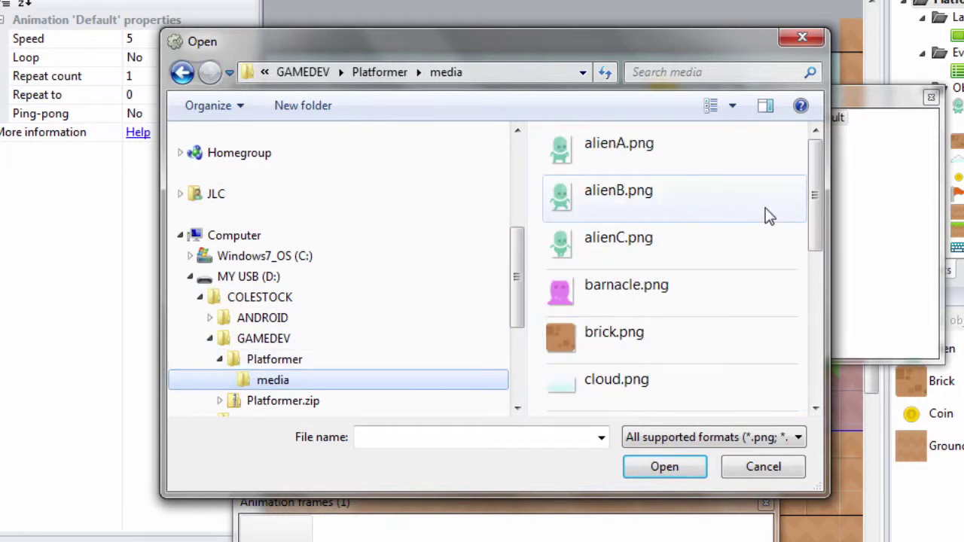
# Load barnacle.png as the Barnacle sprite's image and close the image editor.
pyautogui.click(673, 309)
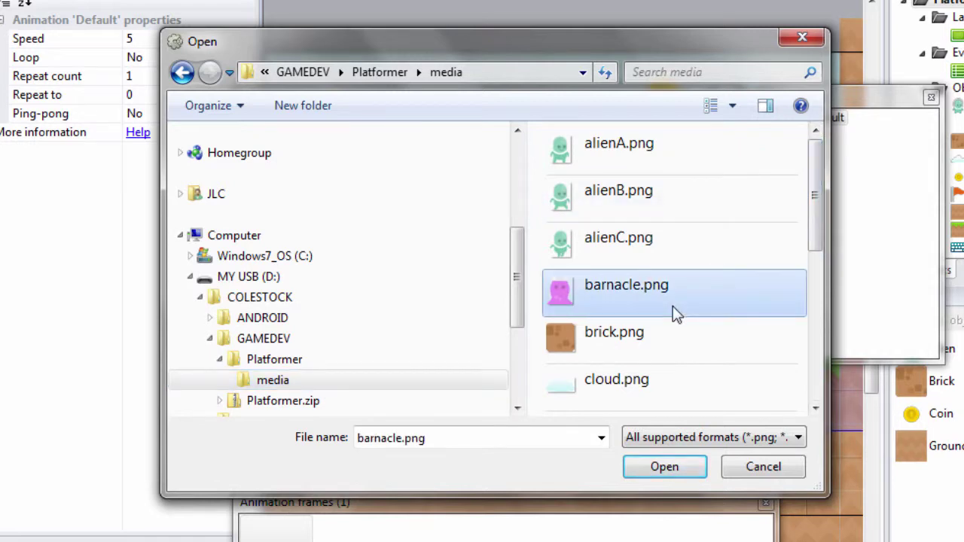
pyautogui.click(663, 467)
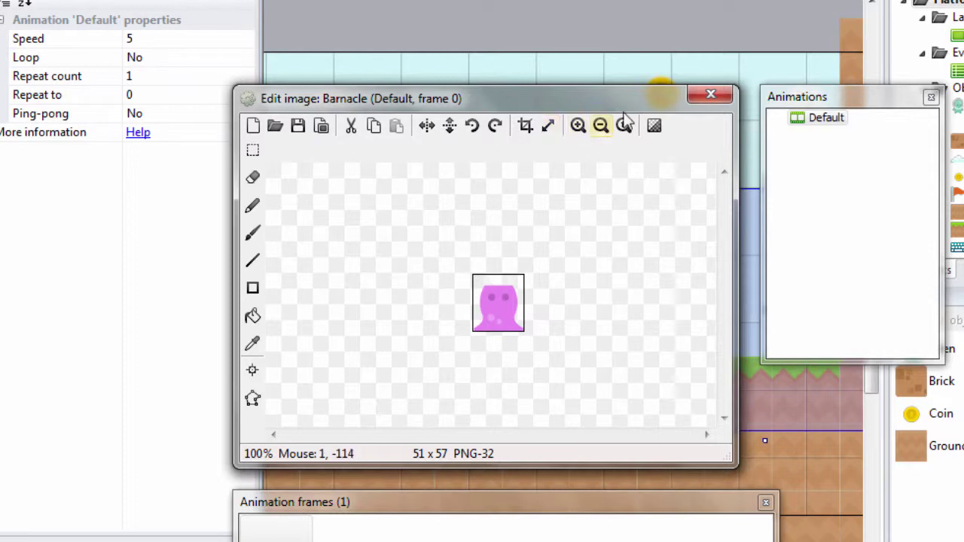
pyautogui.click(702, 94)
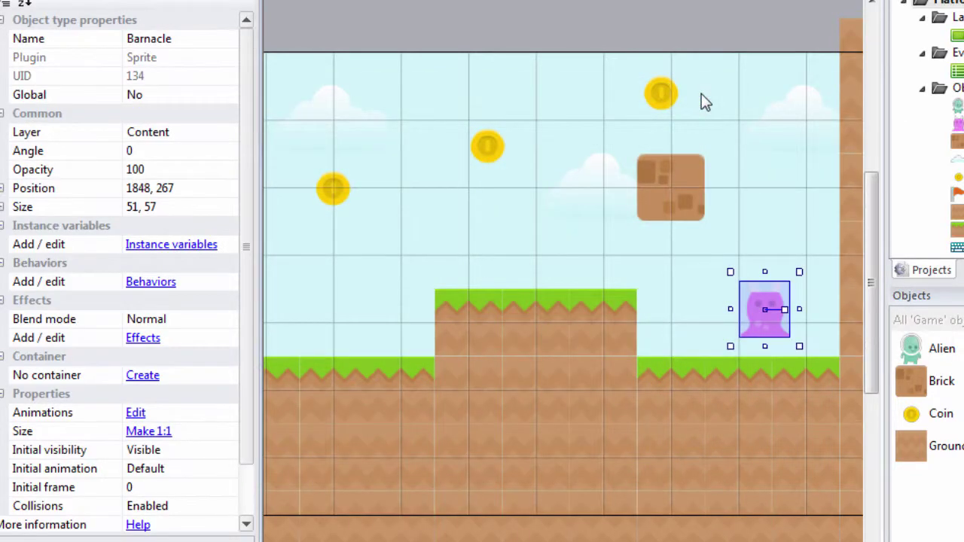
# Set the barnacle on the ground at about 1883, 286 and place copies before the two raised blocks at about 1463, 288 and 833, 286.
pyautogui.moveTo(766, 308); pyautogui.dragTo(794, 327)
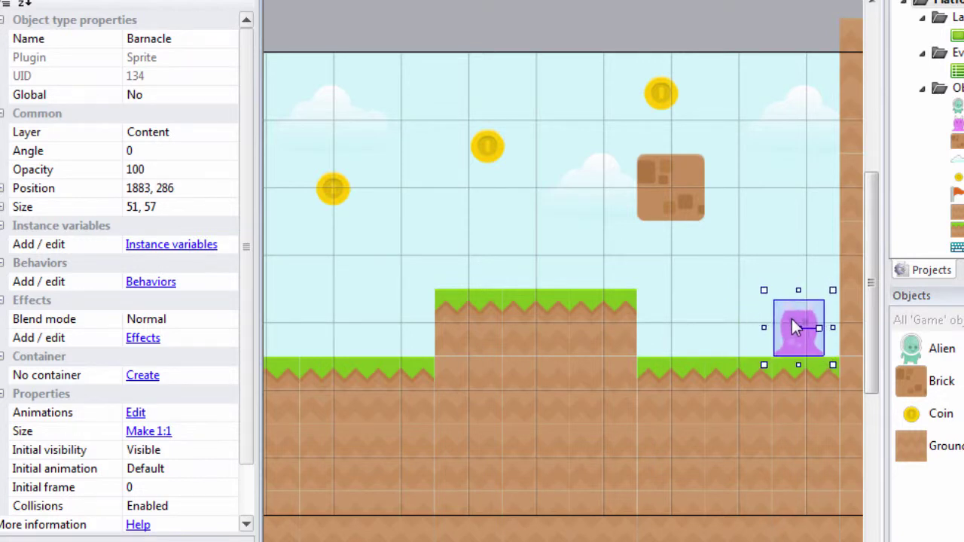
pyautogui.click(748, 277)
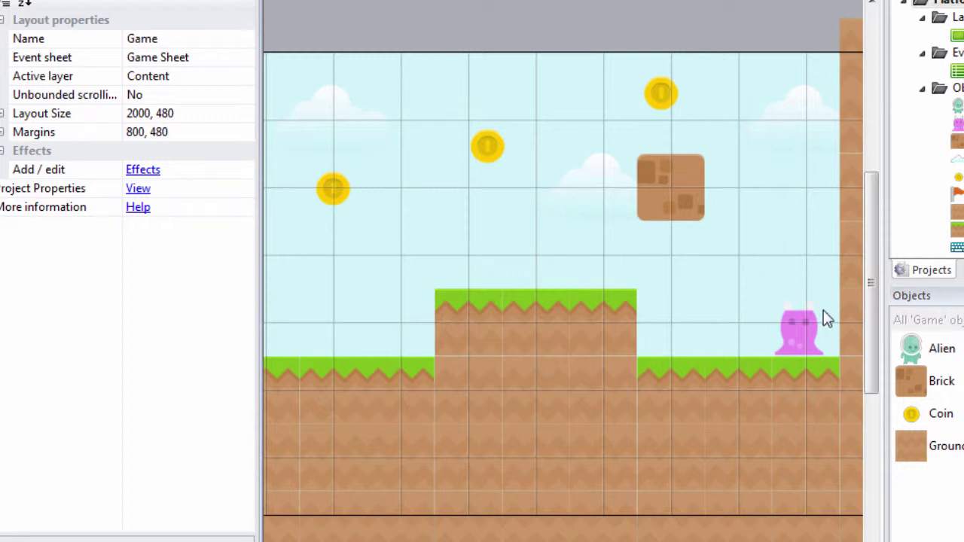
pyautogui.keyDown('ctrl'); pyautogui.moveTo(792, 328); pyautogui.dragTo(384, 336); pyautogui.keyUp('ctrl')
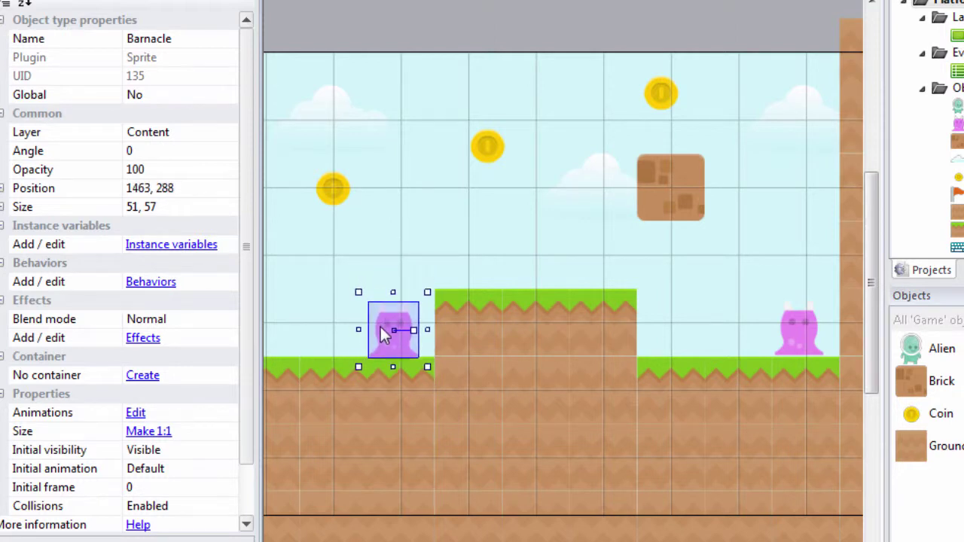
pyautogui.hscroll(-5, 564, 287)
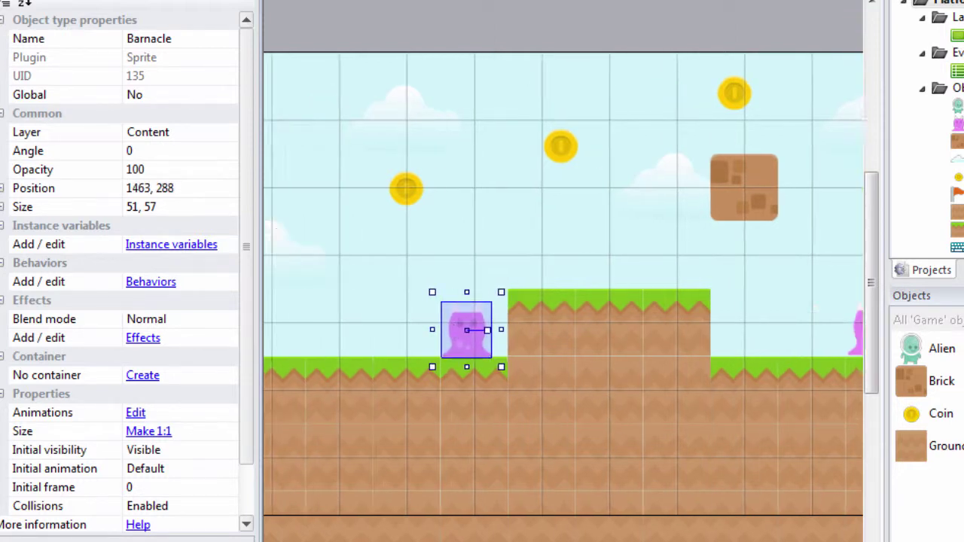
pyautogui.hscroll(-3, 564, 286)
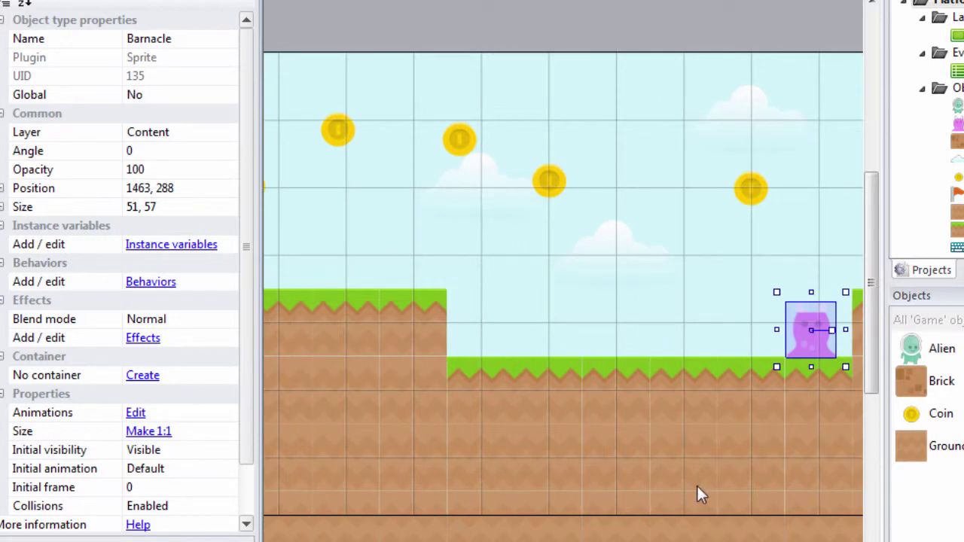
pyautogui.keyDown('ctrl'); pyautogui.moveTo(811, 332); pyautogui.dragTo(357, 331); pyautogui.keyUp('ctrl')
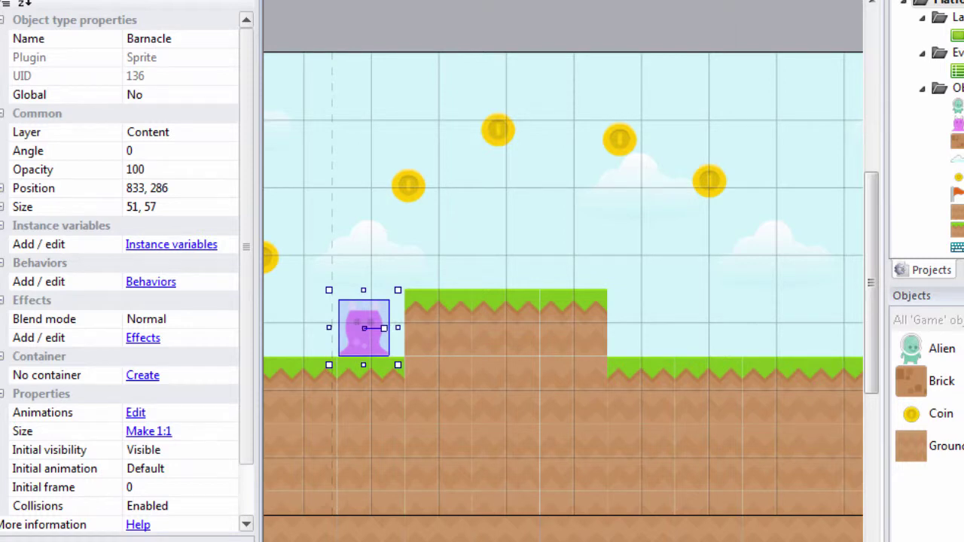
# Insert a new Sprite object named Springboard below the brick, between the raised block and the rightmost barnacle.
pyautogui.hscroll(10, 563, 284)
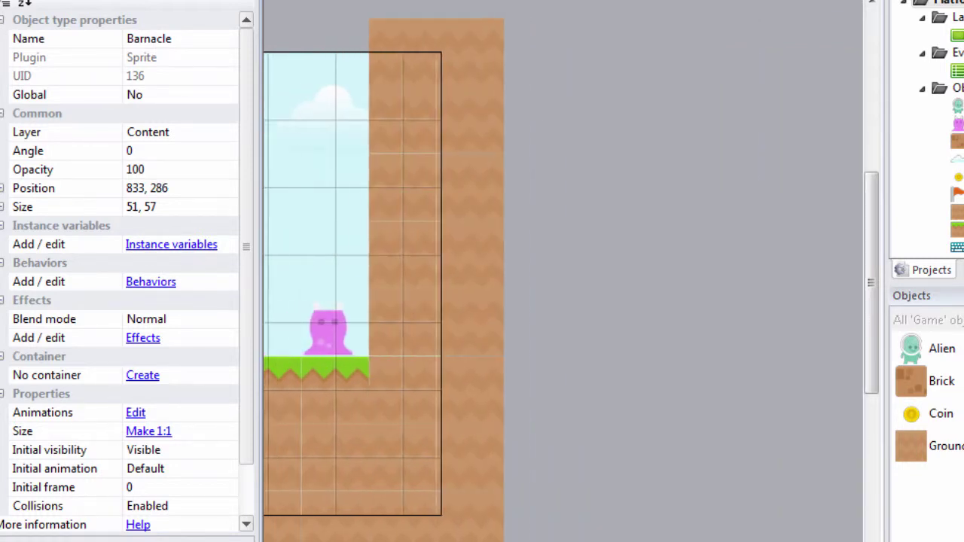
pyautogui.hscroll(-5, 563, 284)
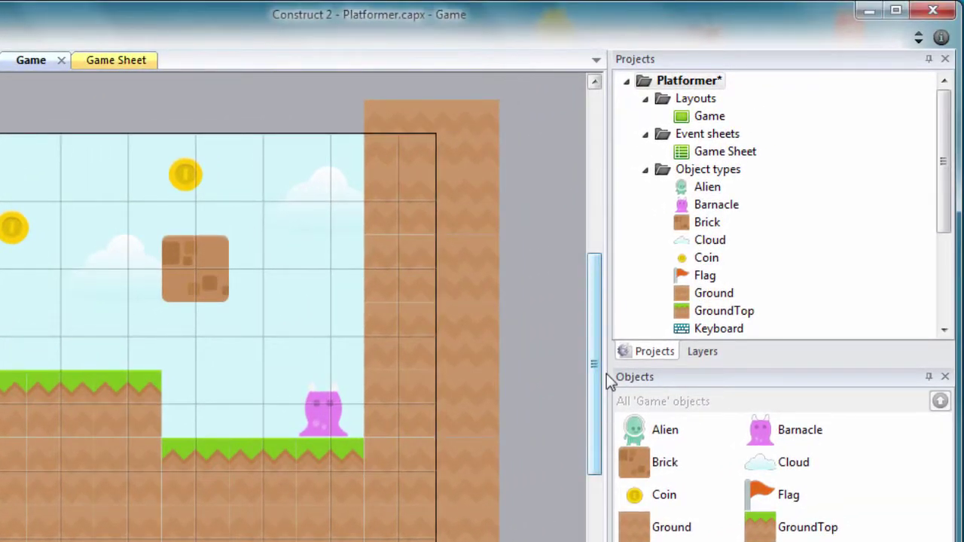
pyautogui.rightClick(716, 170)
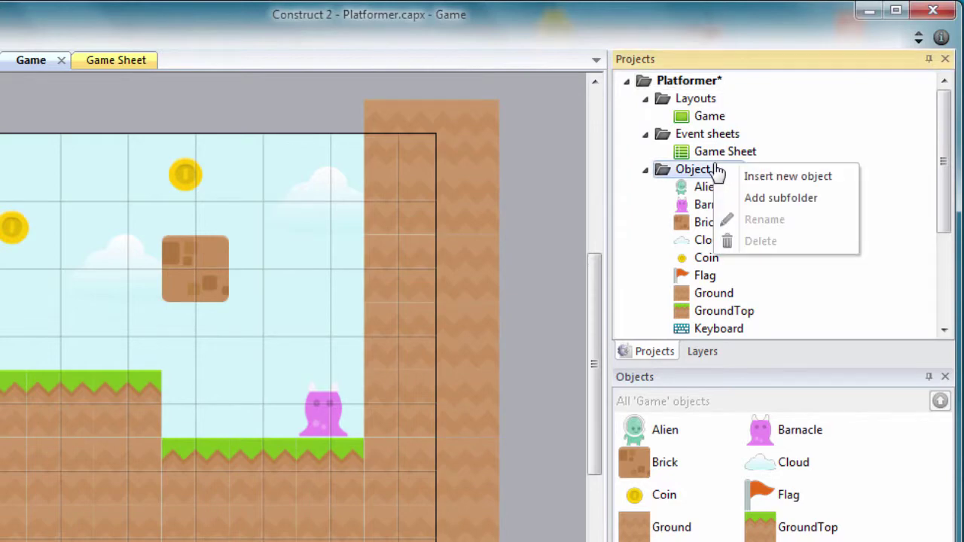
pyautogui.click(738, 183)
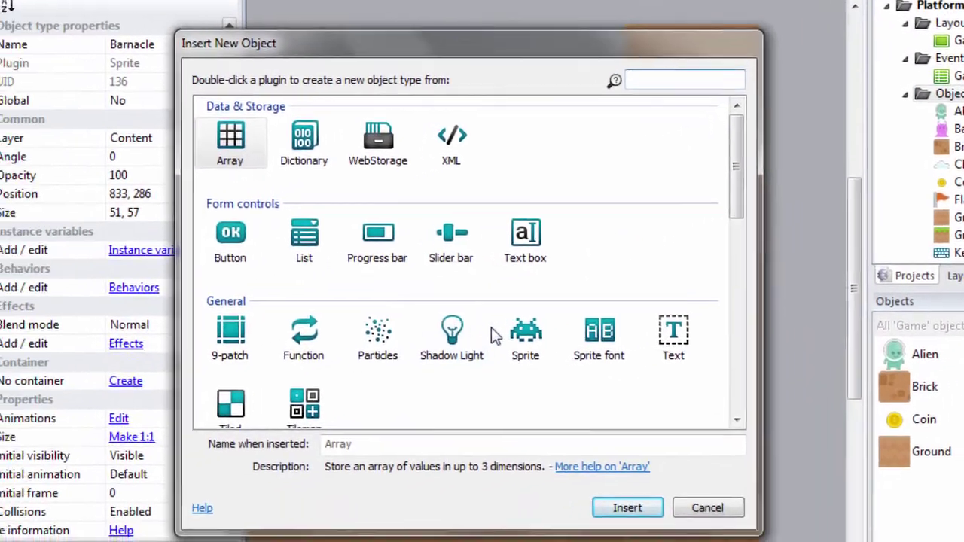
pyautogui.click(391, 373)
pyautogui.click(266, 482)
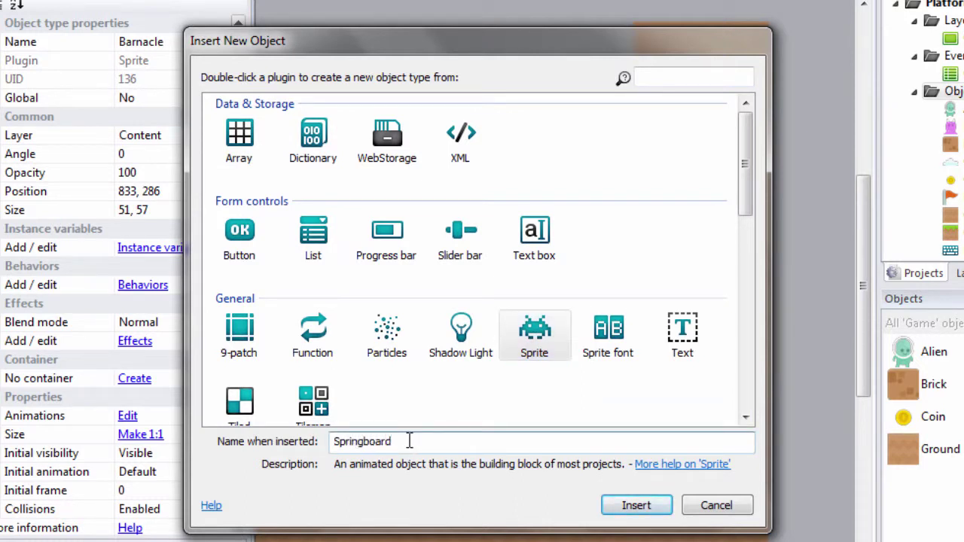
pyautogui.click(635, 508)
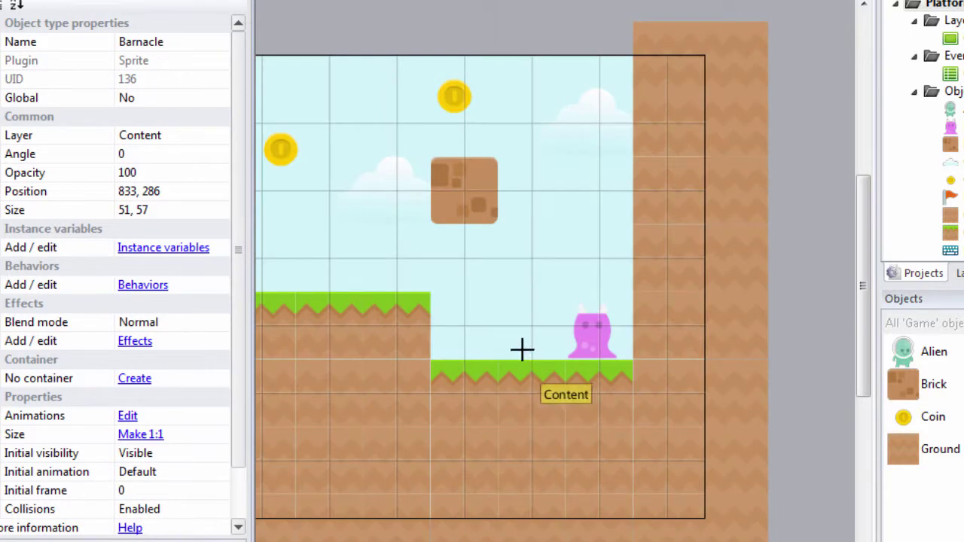
pyautogui.click(510, 329)
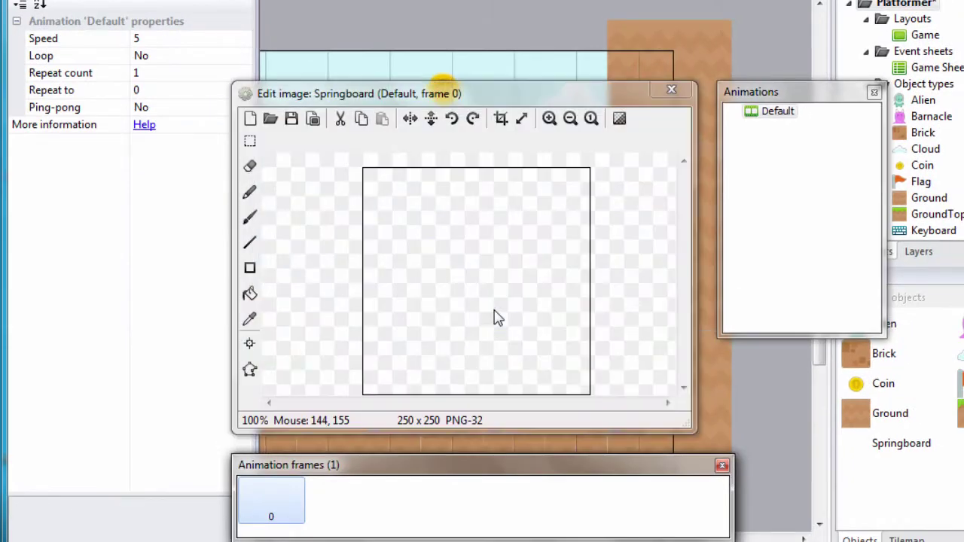
# Load springboardUp.png from the media folder as the image for the Springboard's default frame.
pyautogui.click(271, 121)
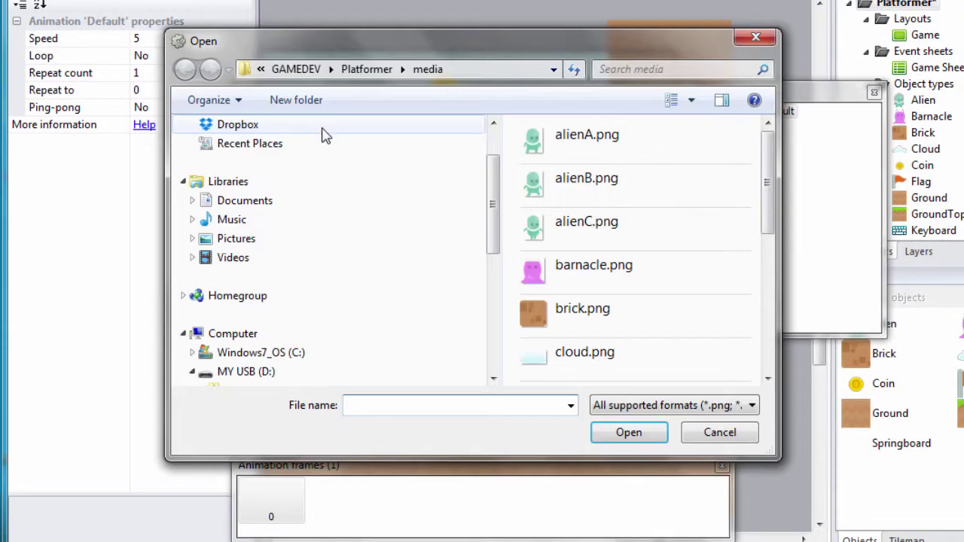
pyautogui.moveTo(769, 185); pyautogui.dragTo(767, 323)
pyautogui.click(635, 369)
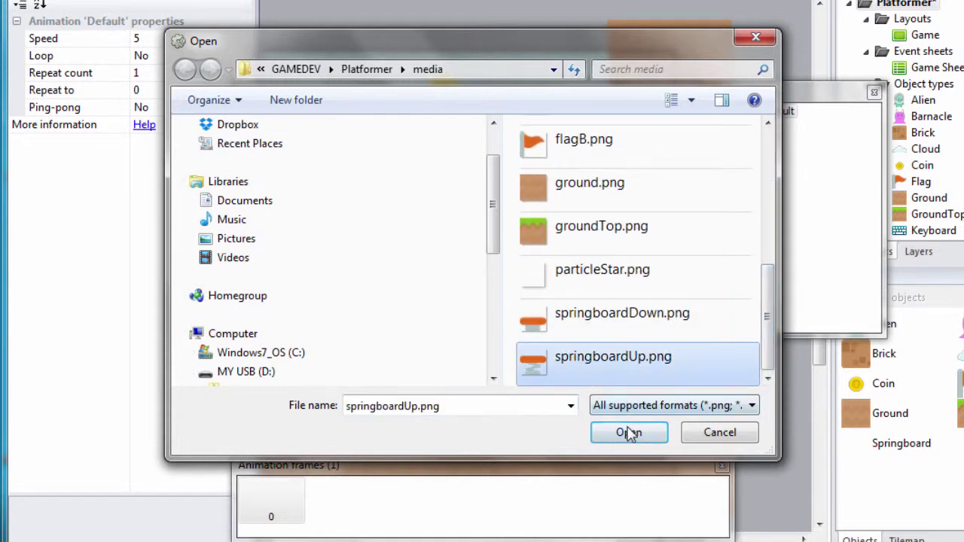
pyautogui.click(629, 432)
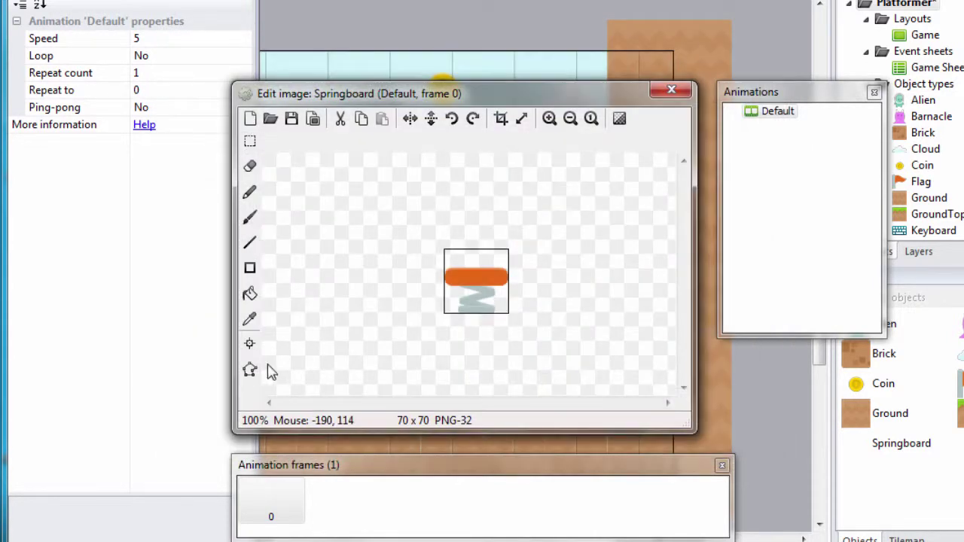
# Fit the springboard's collision polygon to the pad and spring base, with its lower-left point at about 19, 69, and close the image editor.
pyautogui.click(250, 369)
pyautogui.moveTo(464, 264); pyautogui.dragTo(497, 309)
pyautogui.click(463, 311)
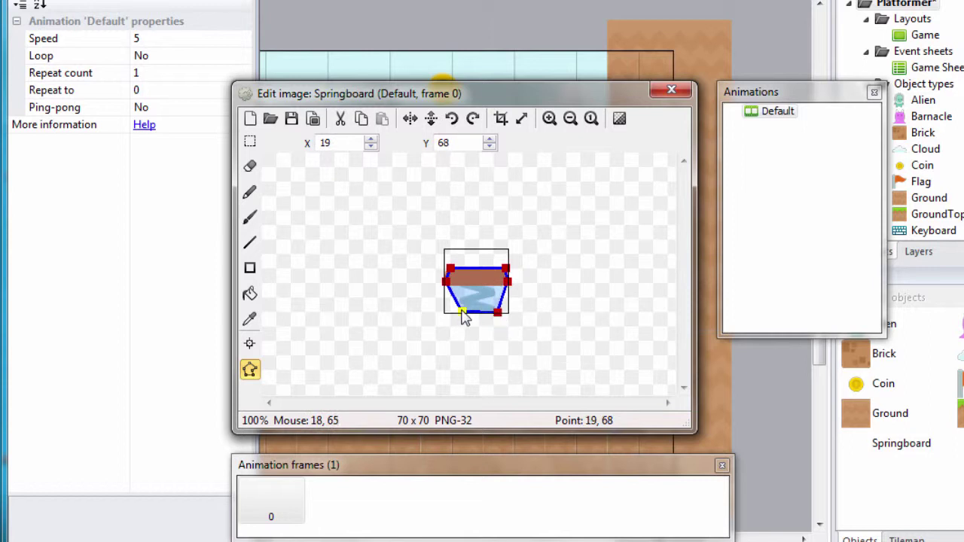
pyautogui.click(250, 370)
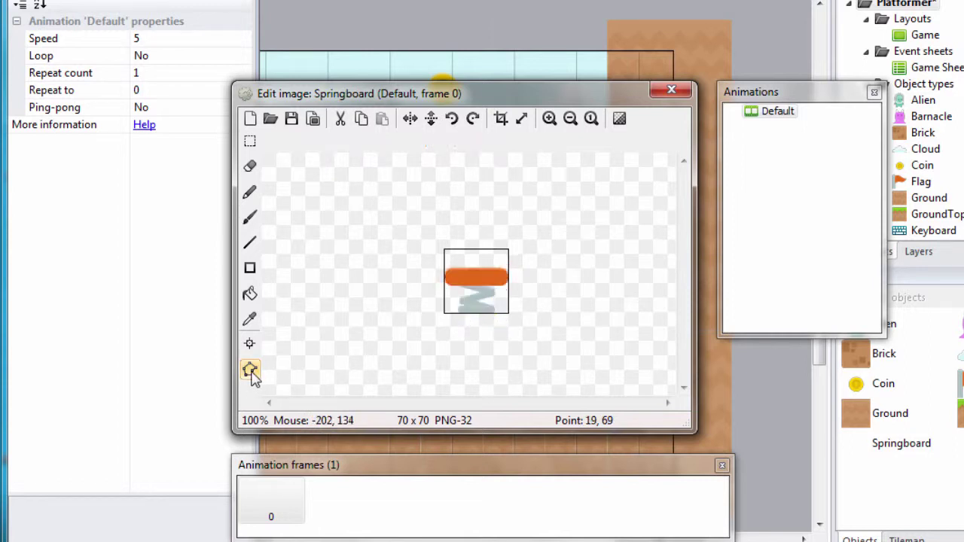
pyautogui.click(670, 92)
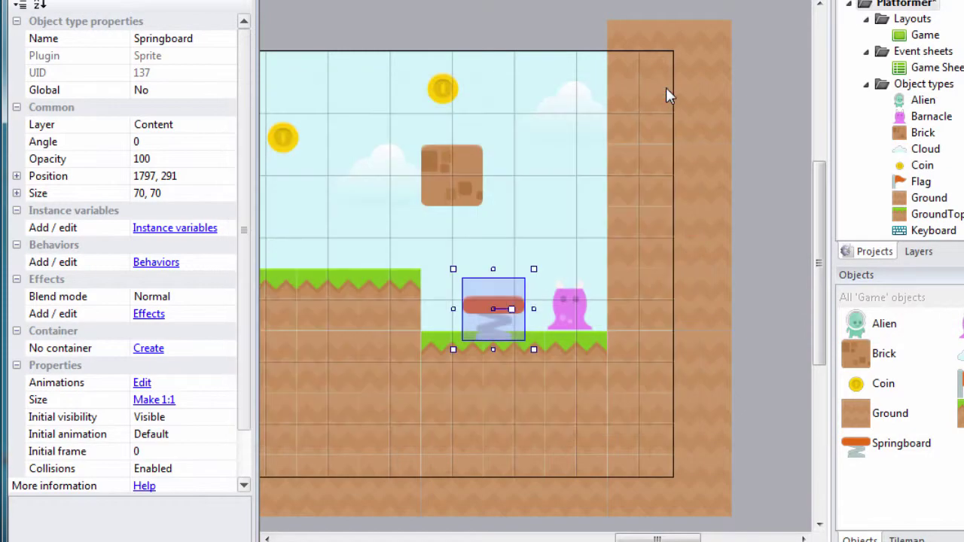
# Place the springboard on the low ground at about 1821, 280 and shift the adjacent barnacle slightly closer to the wall.
pyautogui.moveTo(496, 296); pyautogui.dragTo(517, 294)
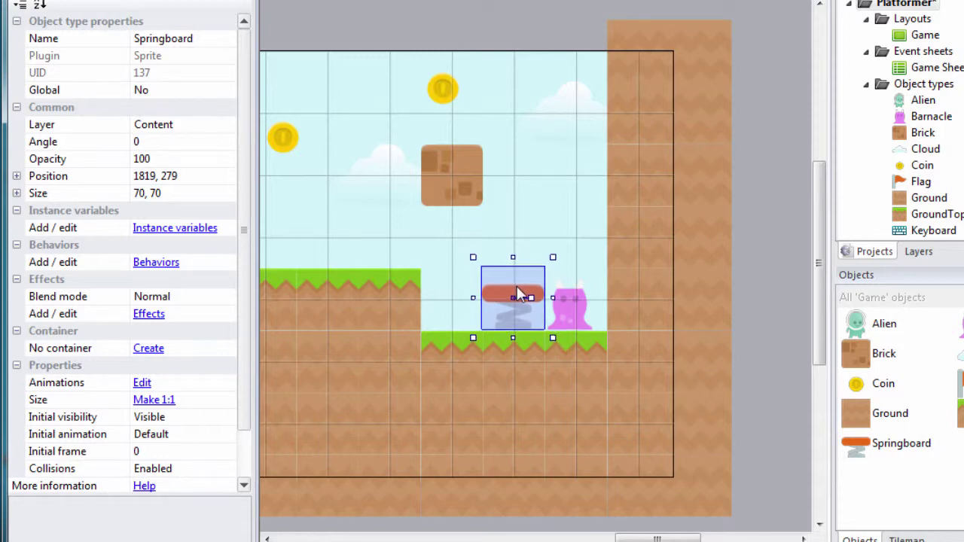
pyautogui.click(580, 313)
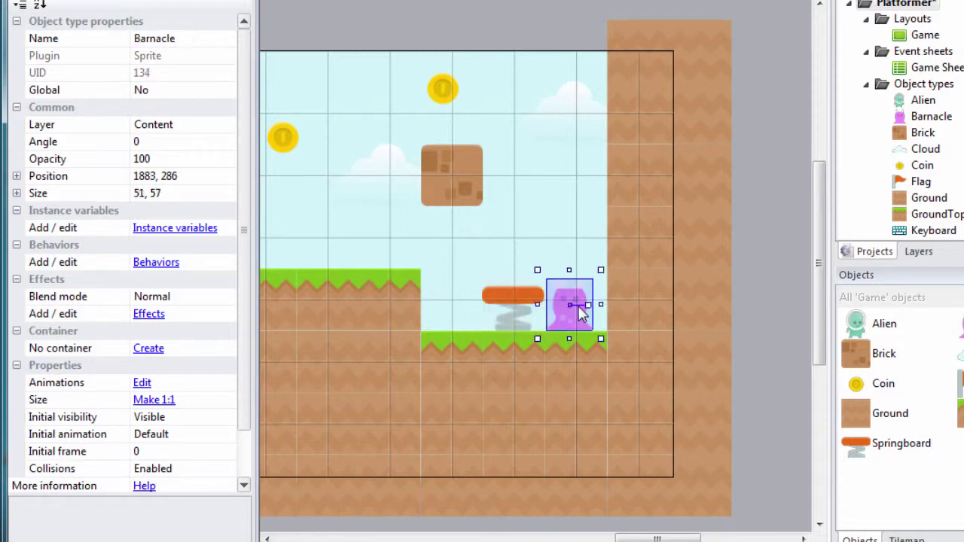
pyautogui.moveTo(578, 306); pyautogui.dragTo(581, 307)
pyautogui.click(554, 226)
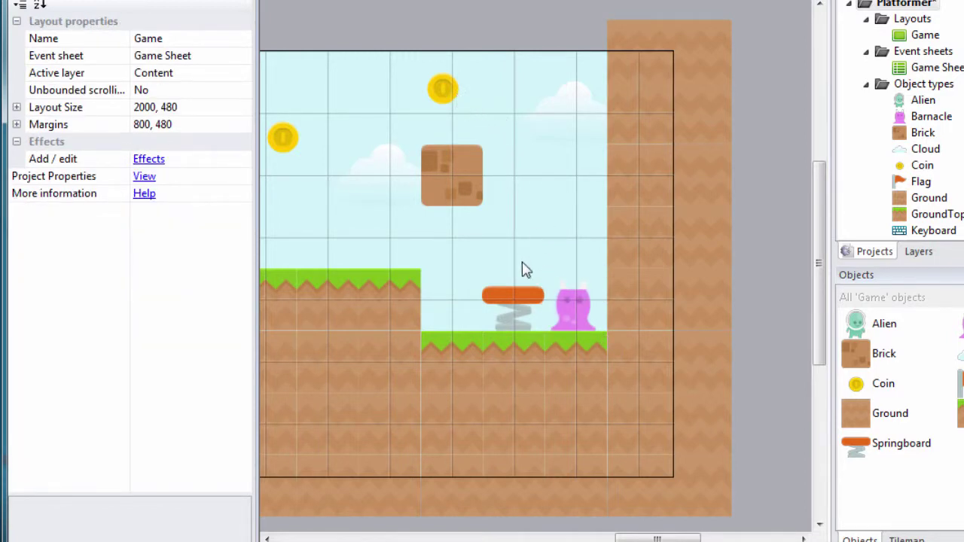
pyautogui.moveTo(518, 295); pyautogui.dragTo(520, 300)
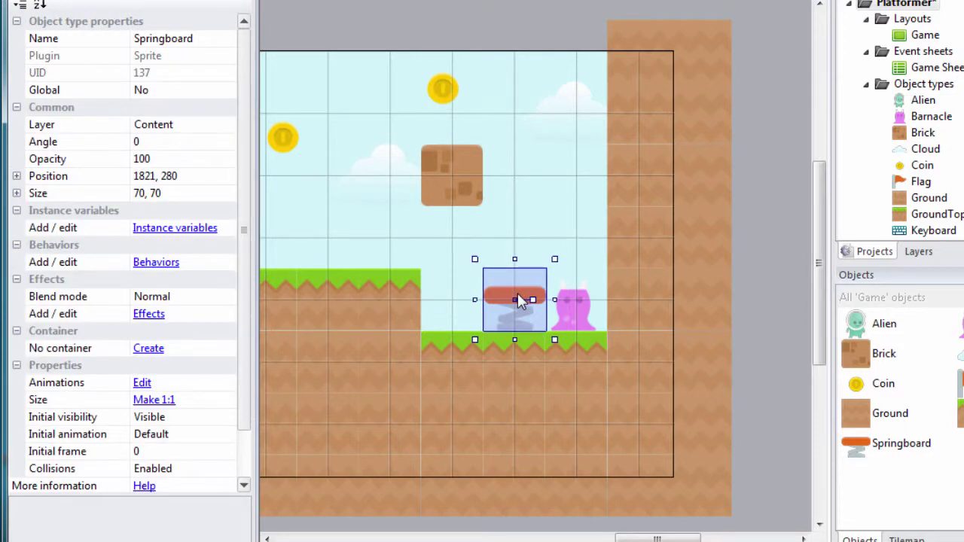
pyautogui.moveTo(577, 318); pyautogui.dragTo(588, 323)
pyautogui.click(486, 249)
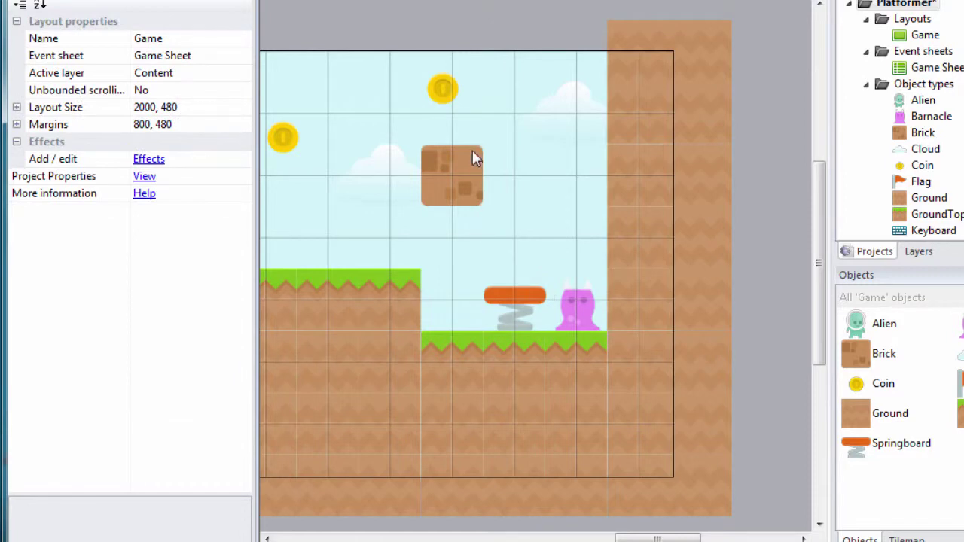
# Place a copy of the coin above the brick in the gap between the brick and the wall, directly over the springboard.
pyautogui.keyDown('ctrl'); pyautogui.moveTo(442, 90); pyautogui.dragTo(526, 165); pyautogui.keyUp('ctrl')
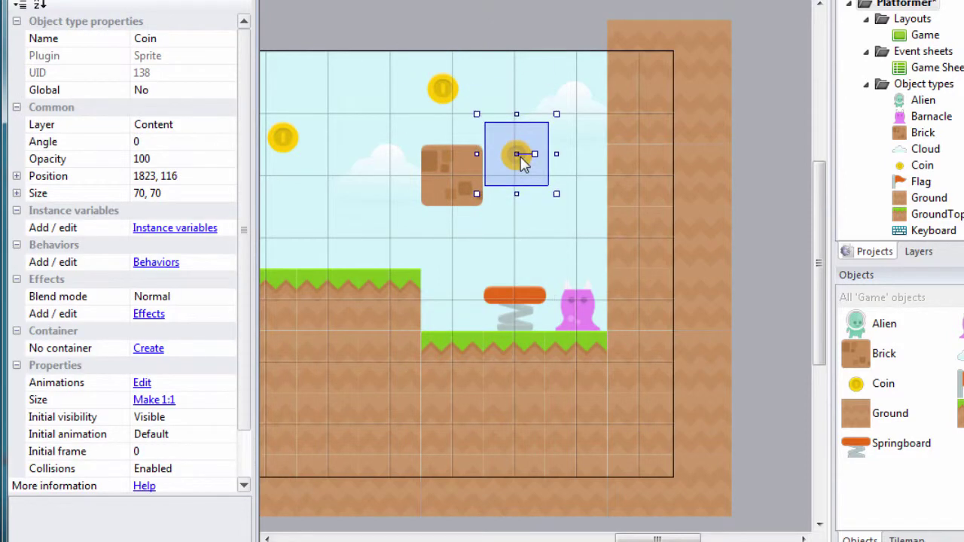
pyautogui.click(443, 317)
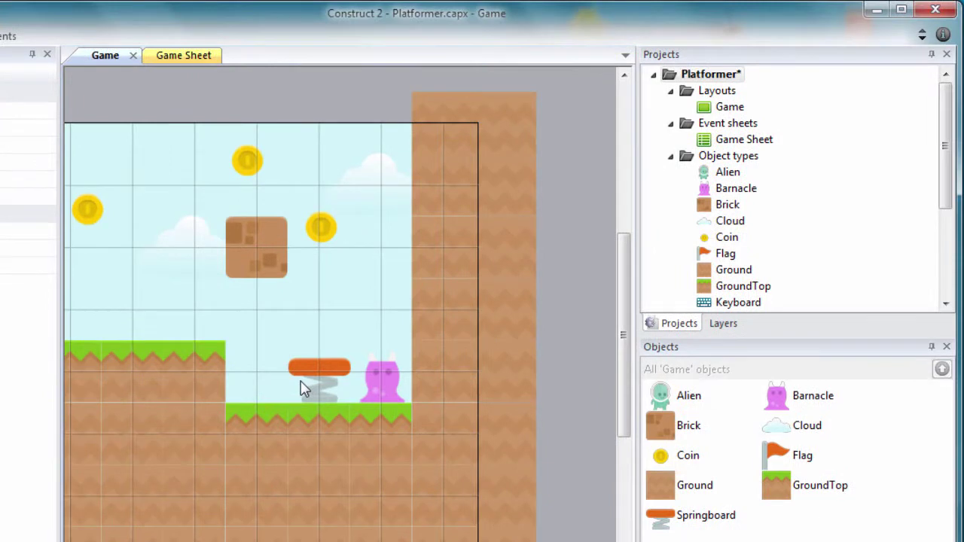
# Add the Springboard sprite to the Solids family.
pyautogui.moveTo(947, 142); pyautogui.dragTo(955, 226)
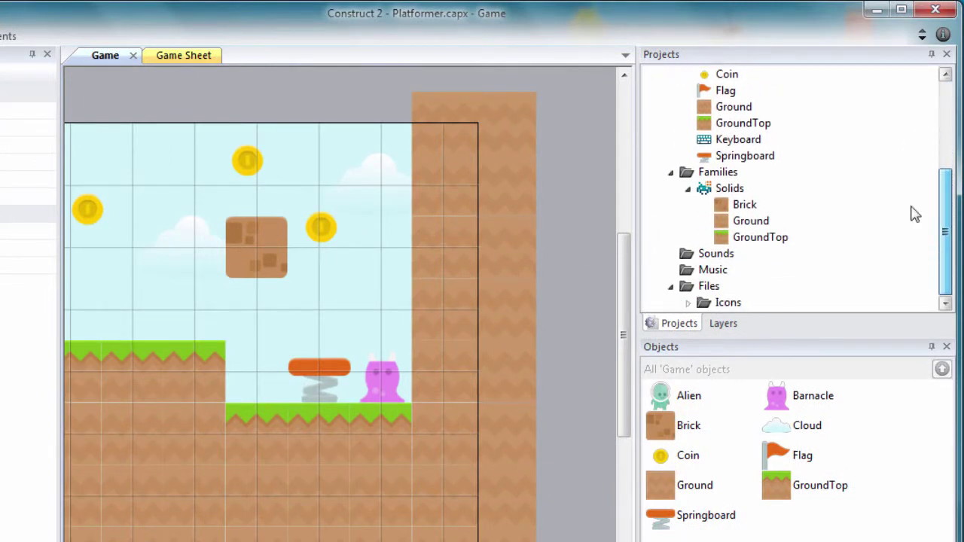
pyautogui.click(744, 194)
pyautogui.rightClick(743, 194)
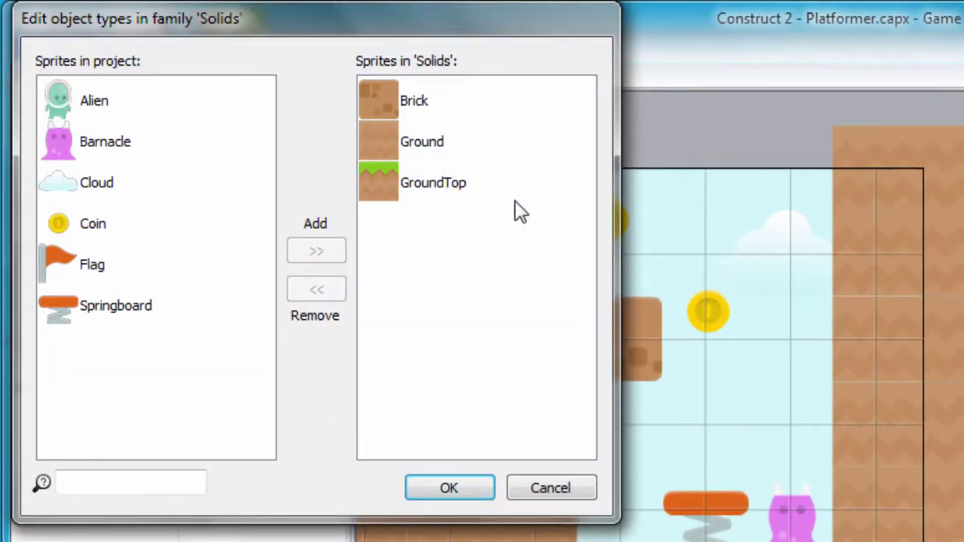
pyautogui.click(120, 315)
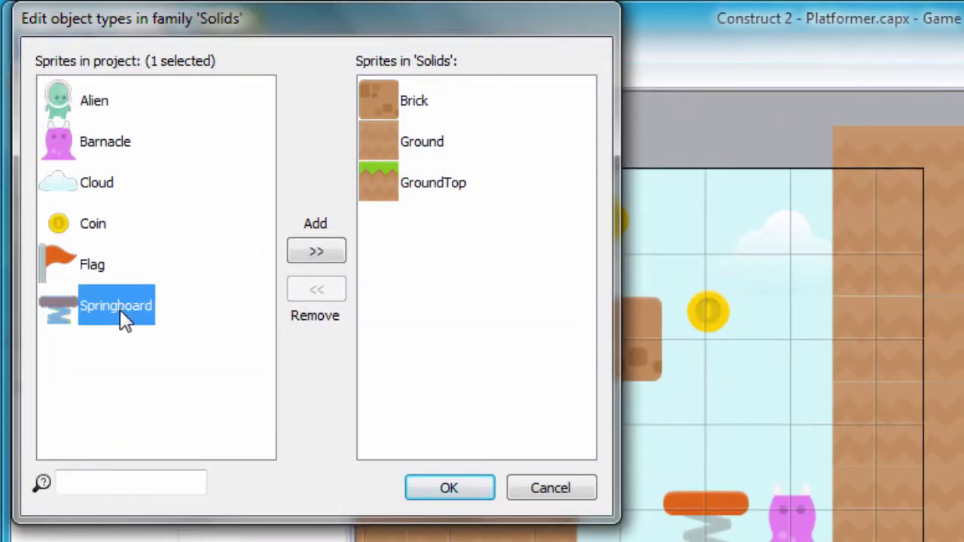
pyautogui.click(309, 257)
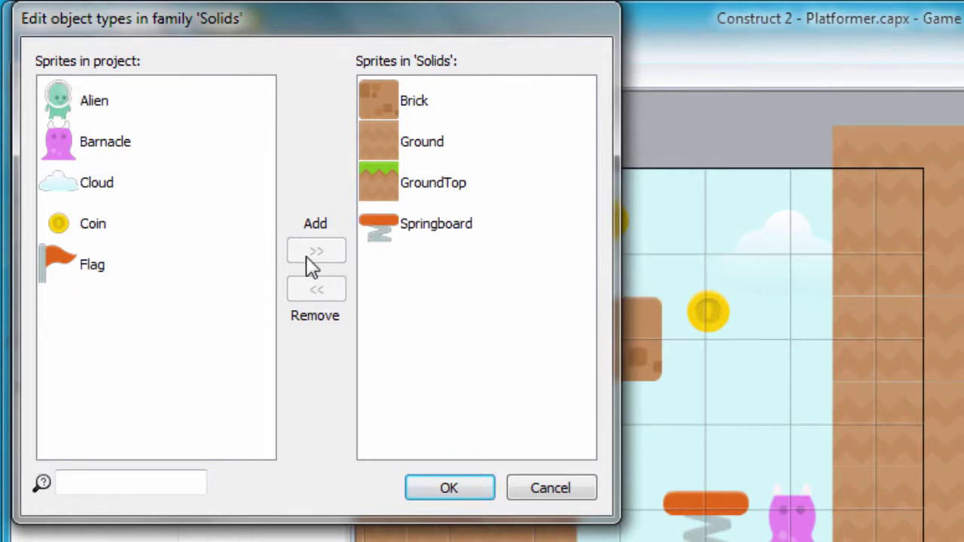
pyautogui.click(449, 489)
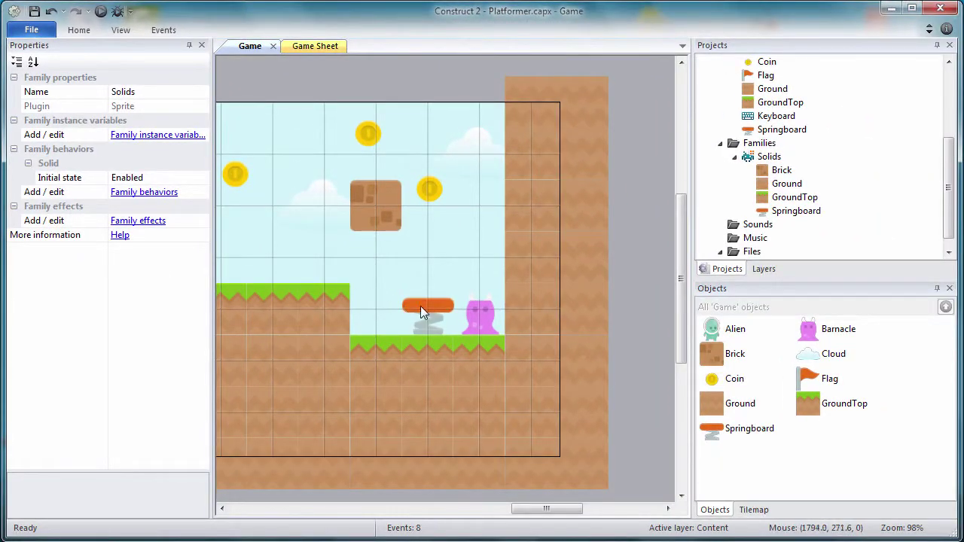
# Add a second animation named Bong to the Springboard sprite and select it for editing.
pyautogui.rightClick(422, 312)
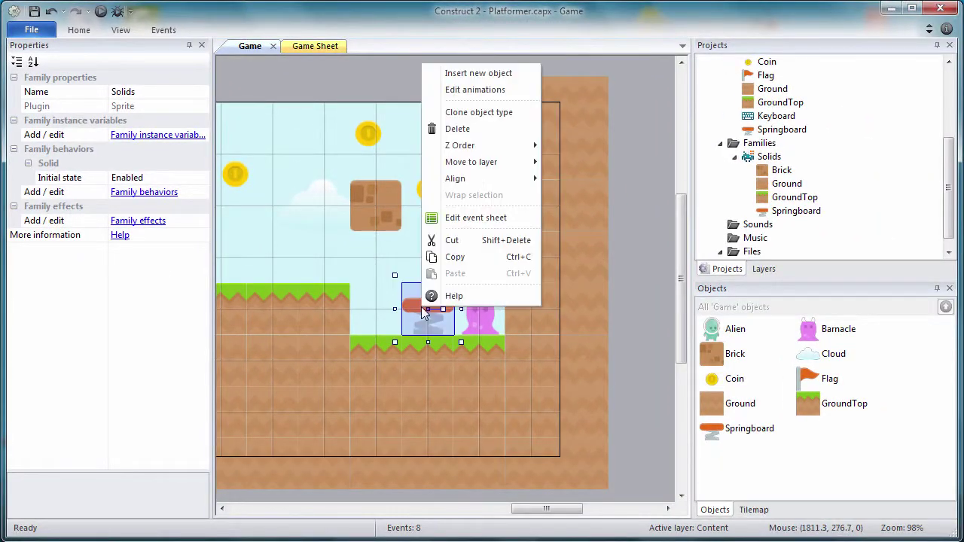
pyautogui.click(466, 89)
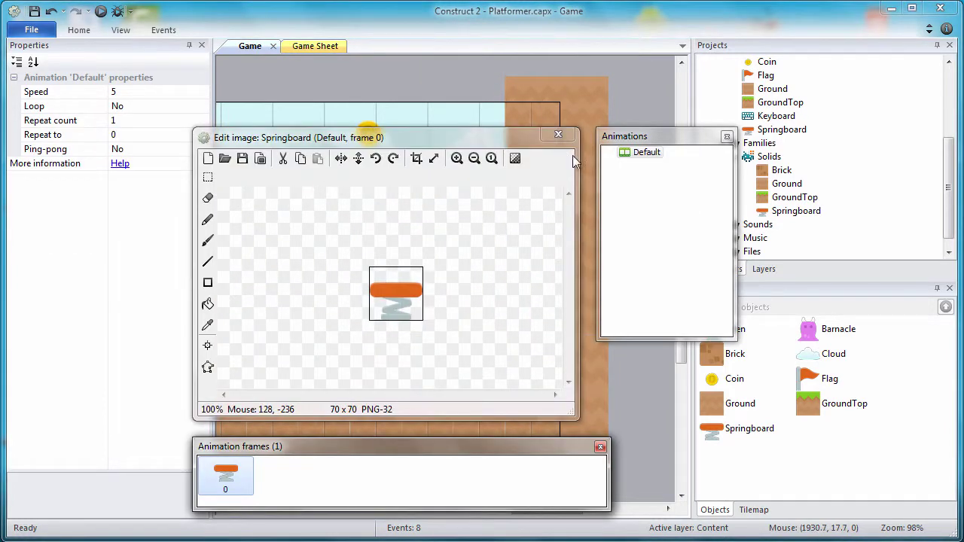
pyautogui.rightClick(641, 216)
pyautogui.click(660, 219)
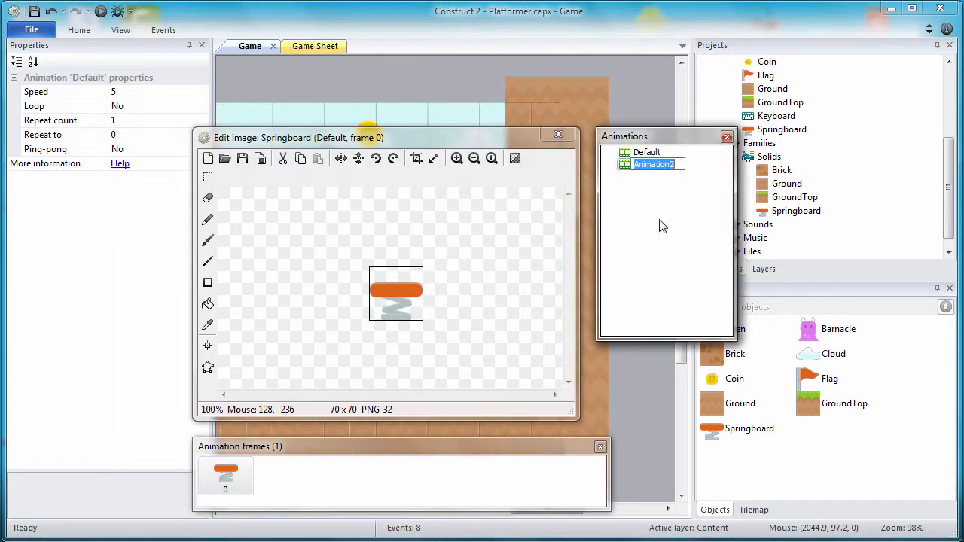
pyautogui.write('Bong')
pyautogui.press('Return')
pyautogui.click(642, 165)
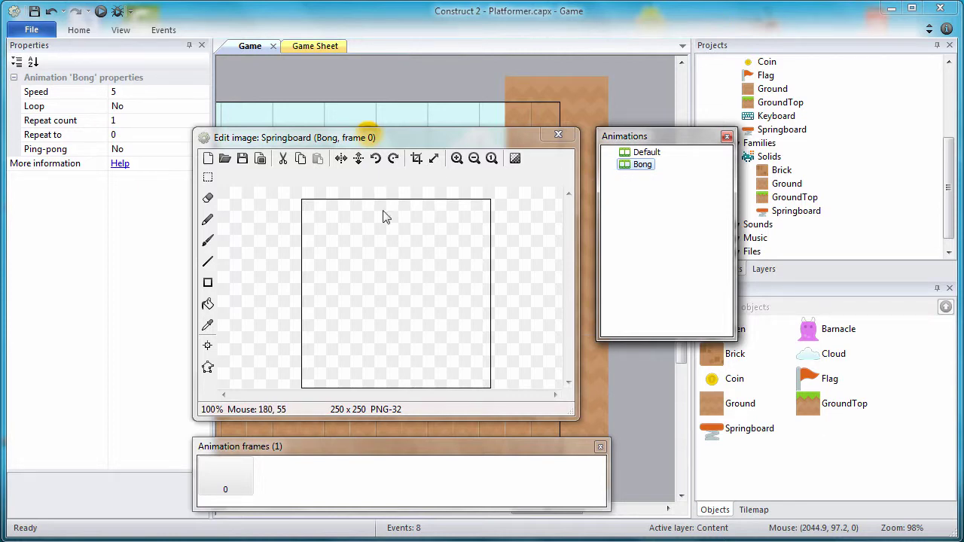
# Load springboardDown.png as the image for frame 0 of the Bong animation.
pyautogui.click(225, 158)
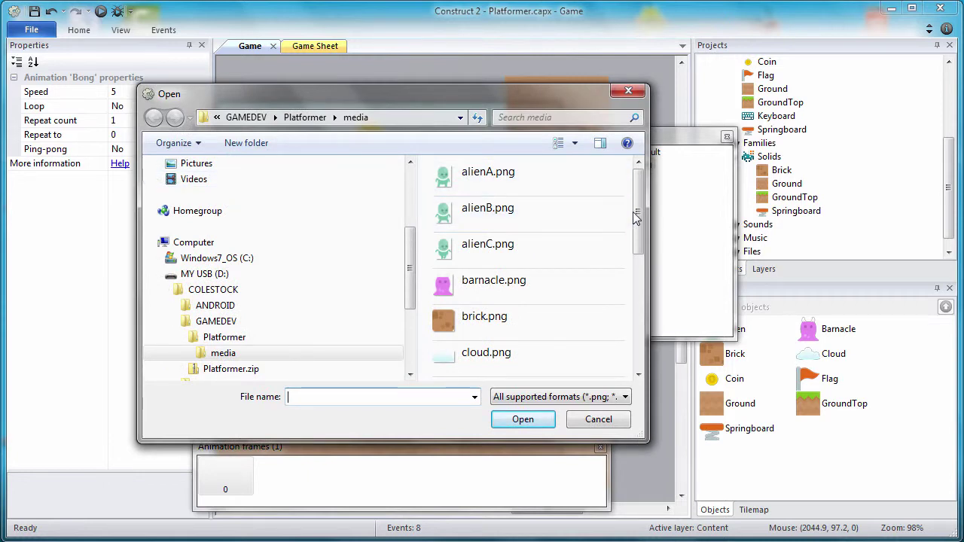
pyautogui.moveTo(640, 211); pyautogui.dragTo(650, 339)
pyautogui.click(544, 323)
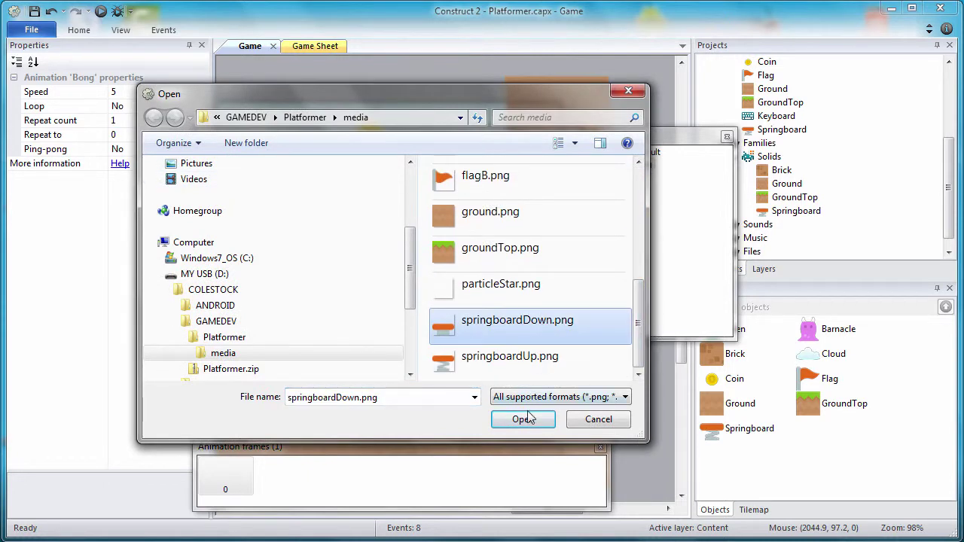
pyautogui.click(524, 420)
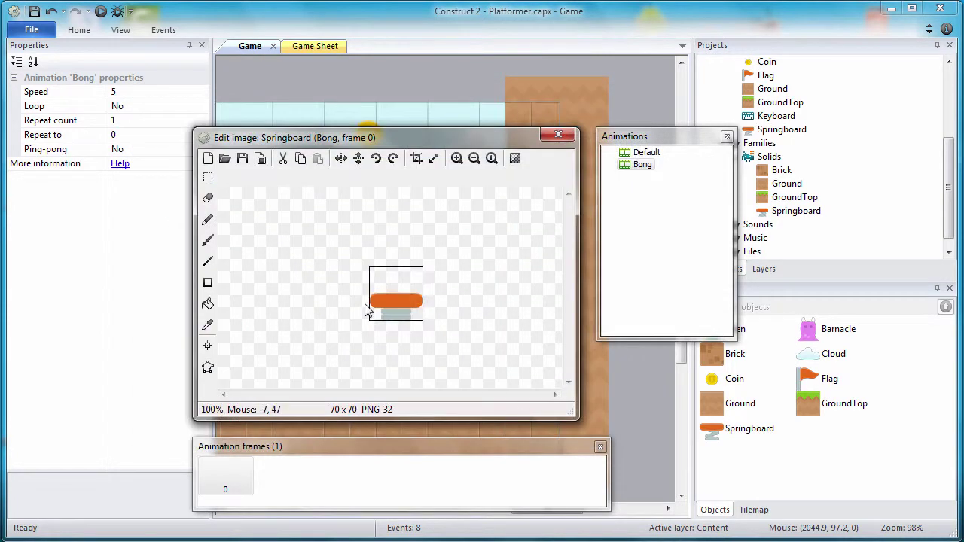
# Add a second frame to the Bong animation and load springboardUp.png into it.
pyautogui.rightClick(277, 476)
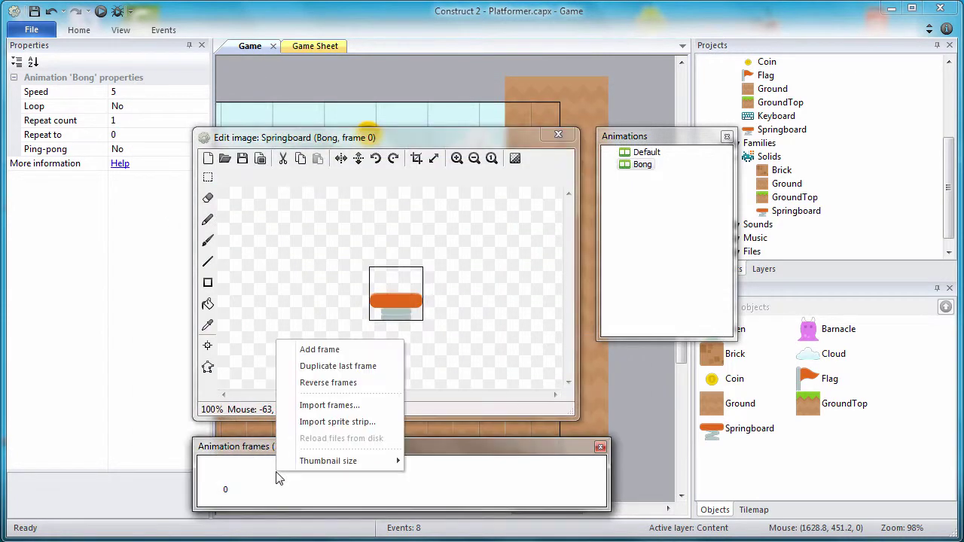
pyautogui.click(313, 350)
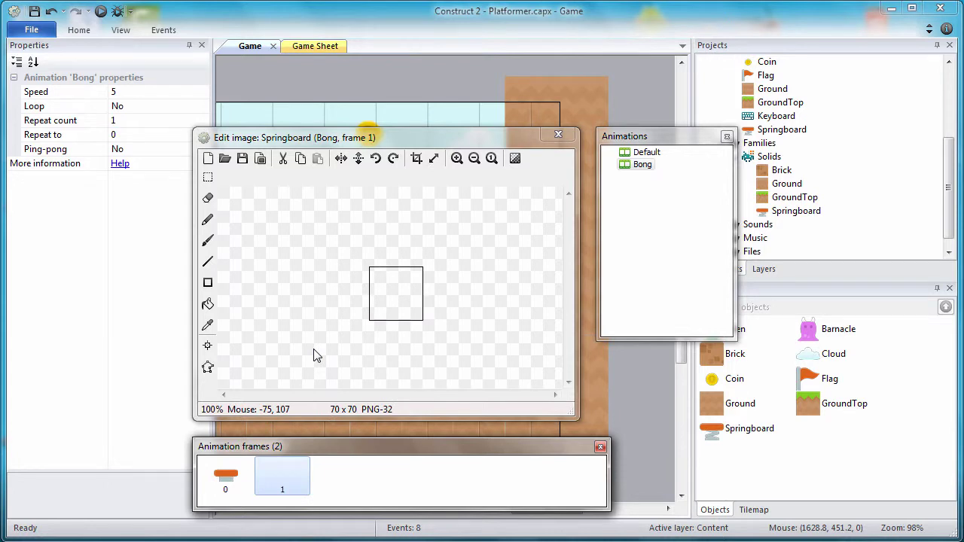
pyautogui.click(225, 159)
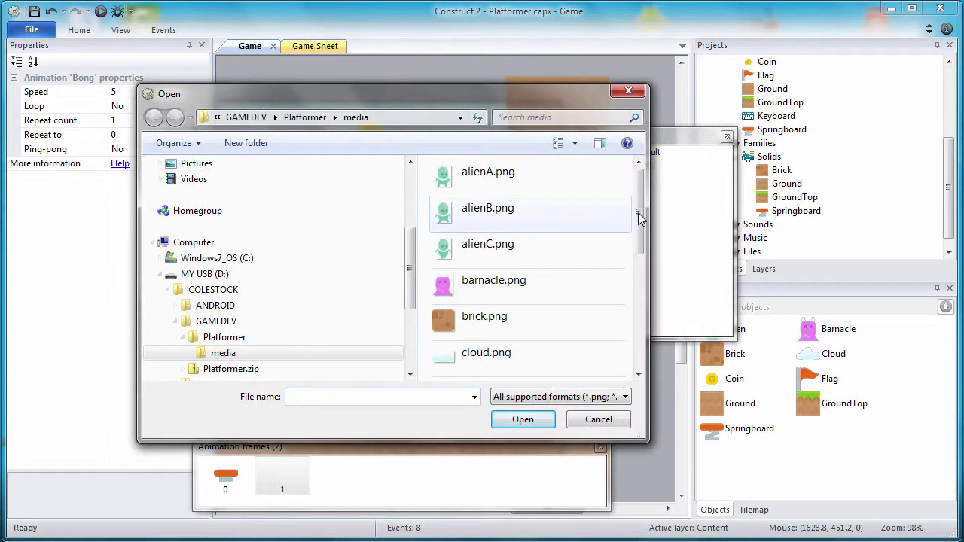
pyautogui.moveTo(641, 218); pyautogui.dragTo(645, 346)
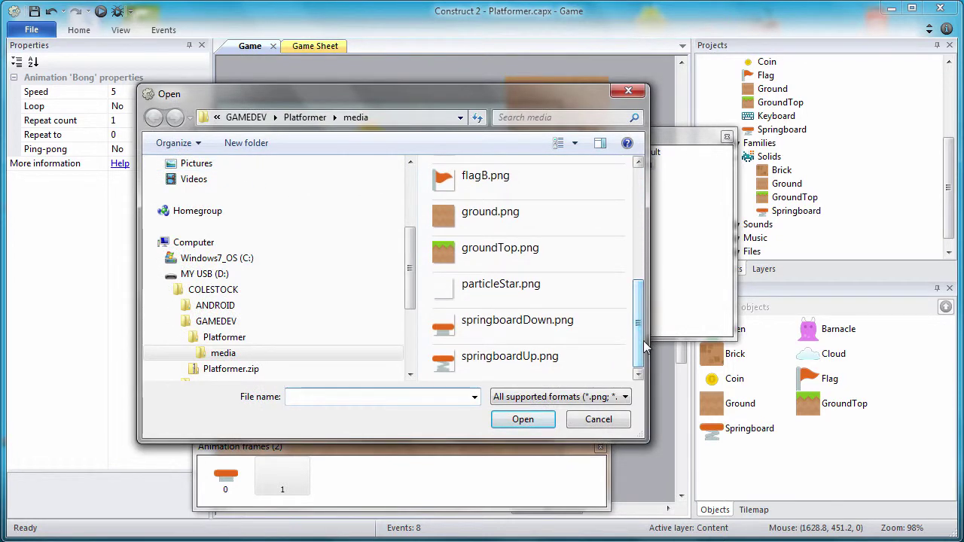
pyautogui.click(512, 367)
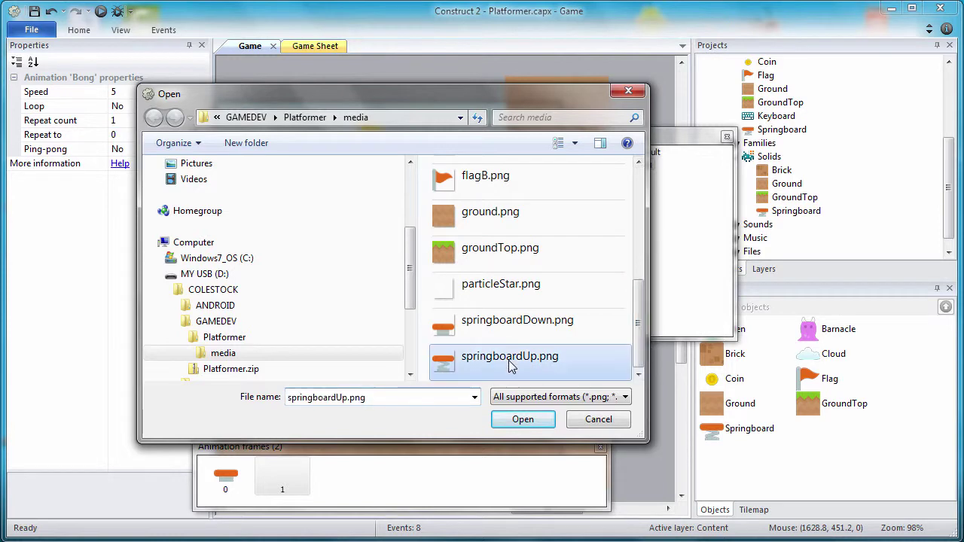
pyautogui.click(522, 422)
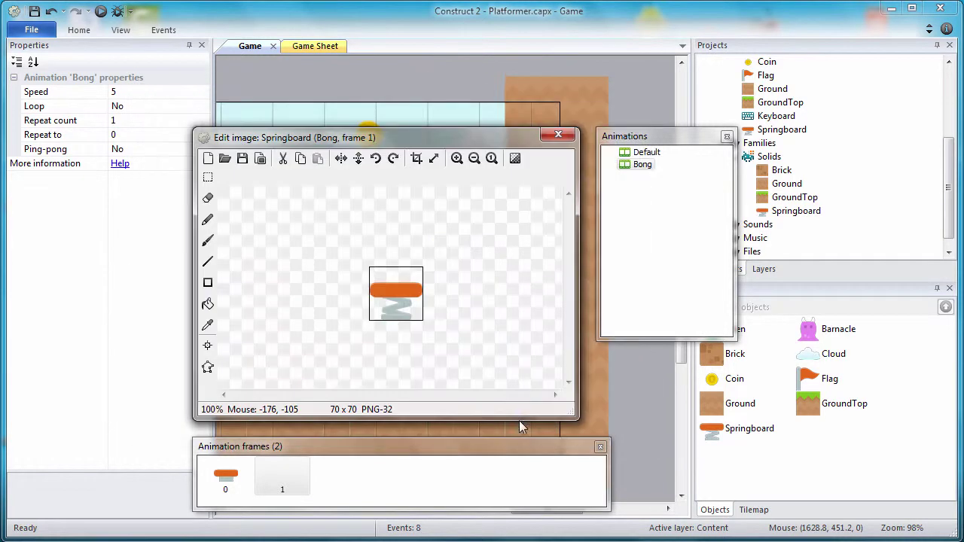
pyautogui.rightClick(337, 483)
pyautogui.click(364, 367)
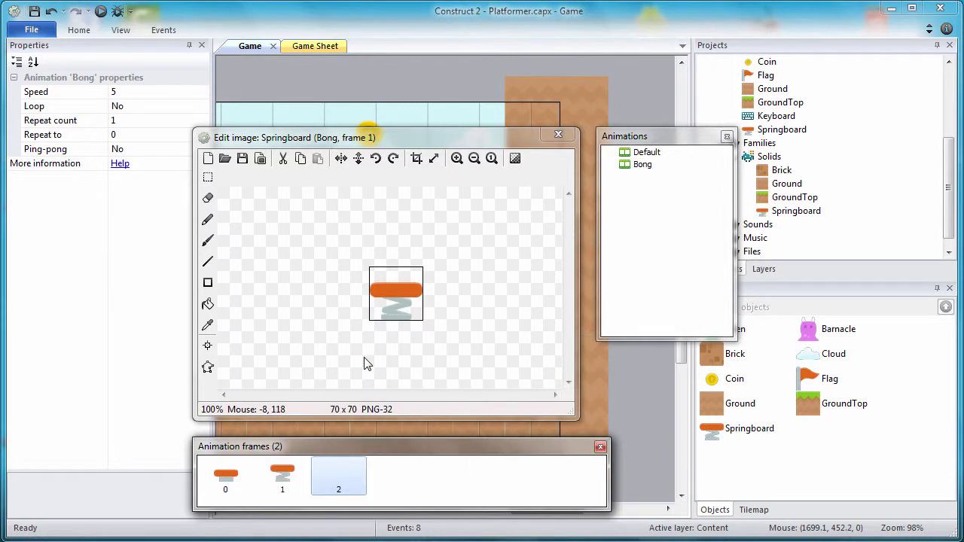
pyautogui.rightClick(350, 477)
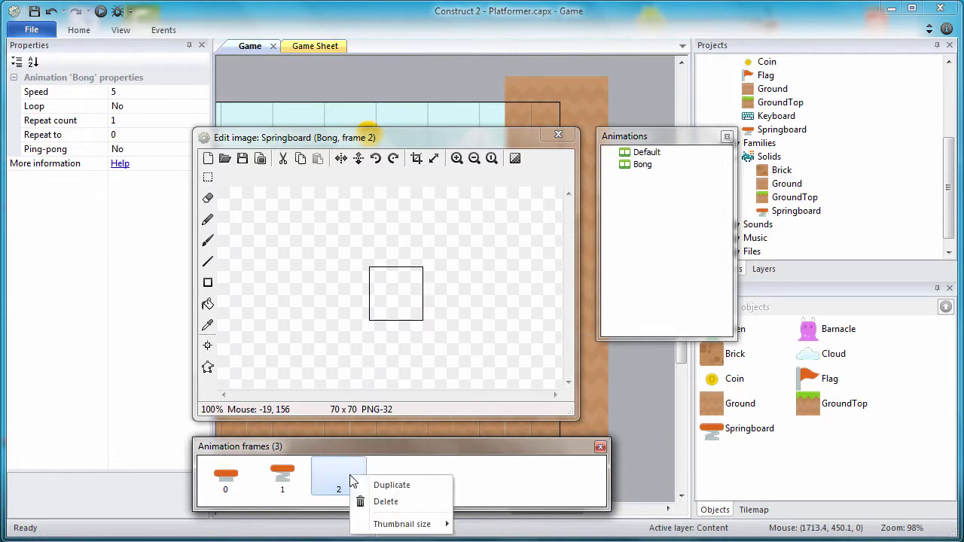
pyautogui.click(384, 502)
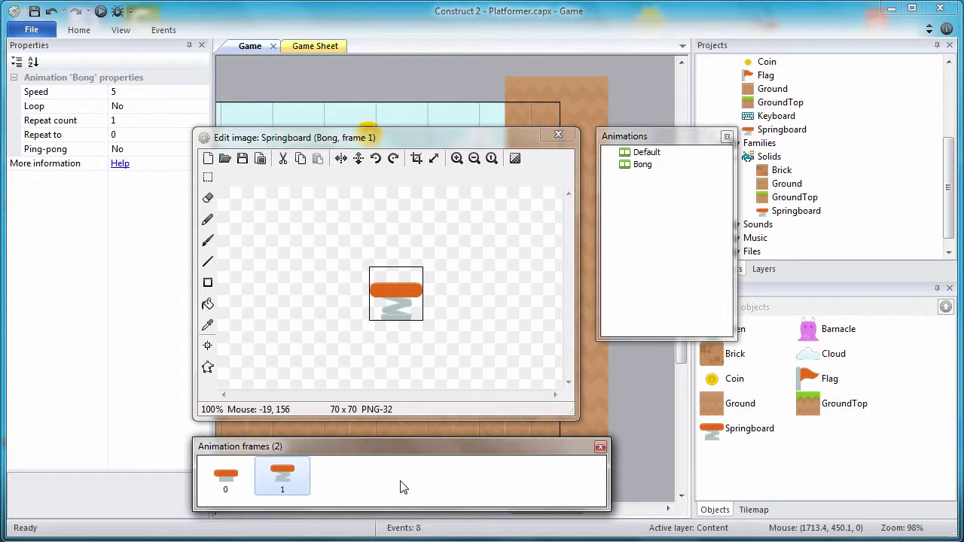
# Reshape the collision polygon of Bong frame 0 to follow the compressed springboard, placing its lower-right point at about 69, 56.
pyautogui.click(225, 476)
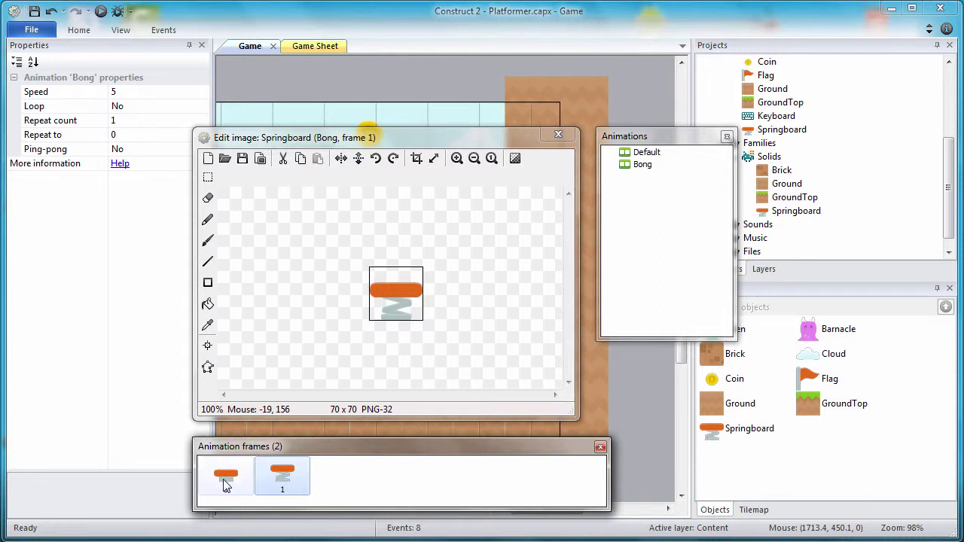
pyautogui.click(208, 369)
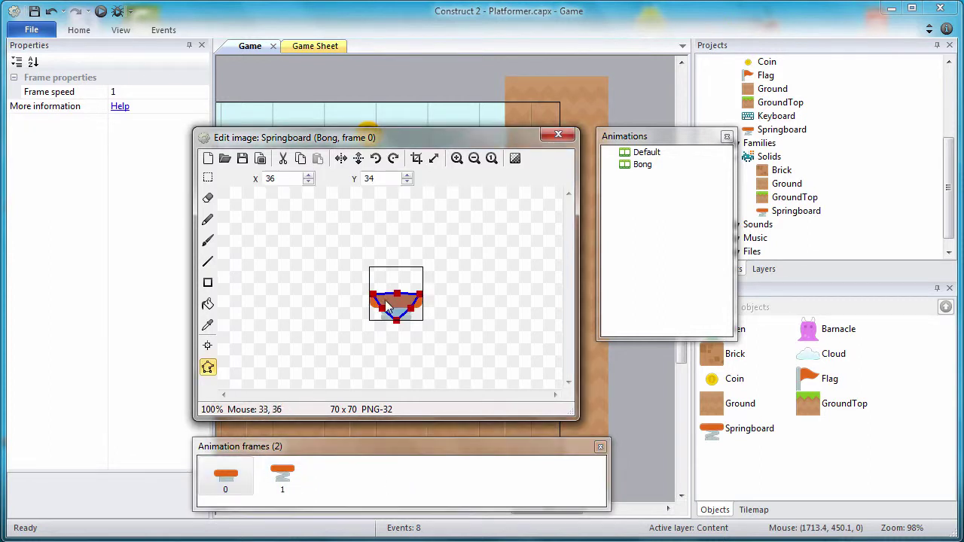
pyautogui.moveTo(382, 305); pyautogui.dragTo(422, 309)
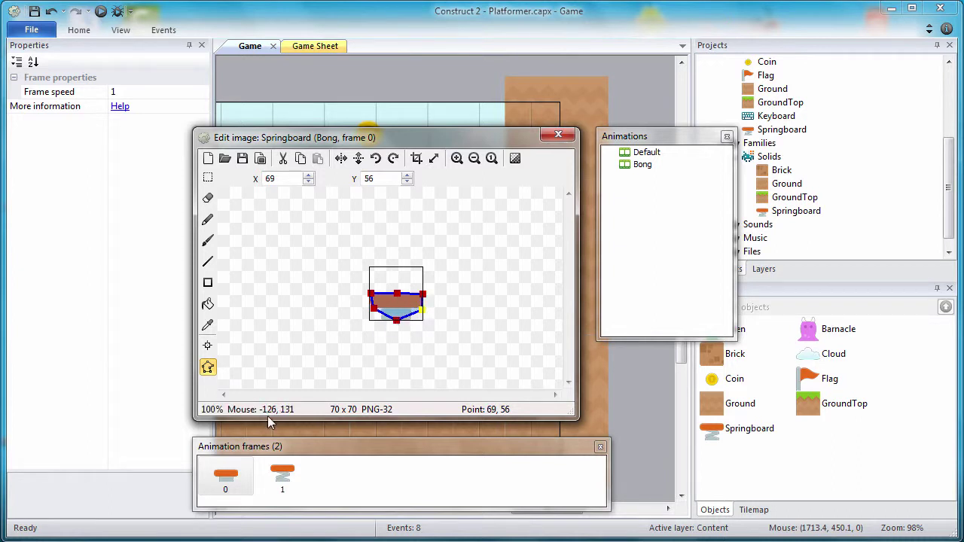
# Reshape the collision polygon of Bong frame 1 around the extended springboard, with a bottom point at about 52, 70, and close the image editor.
pyautogui.click(284, 486)
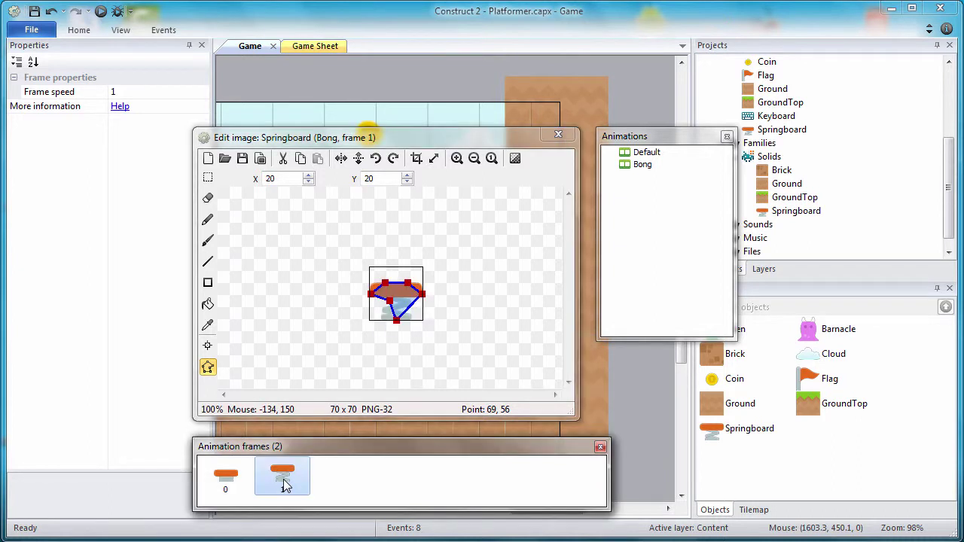
pyautogui.moveTo(383, 280); pyautogui.dragTo(410, 324)
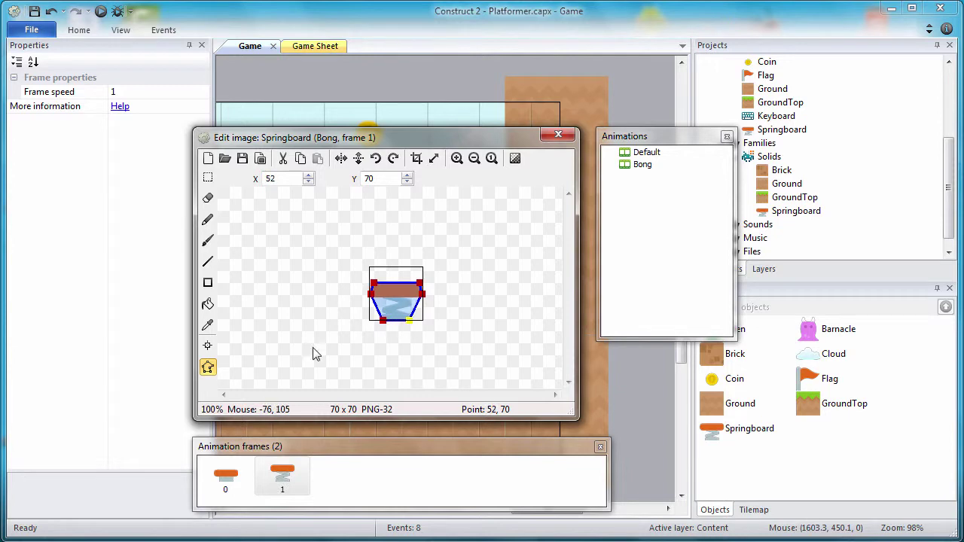
pyautogui.click(208, 367)
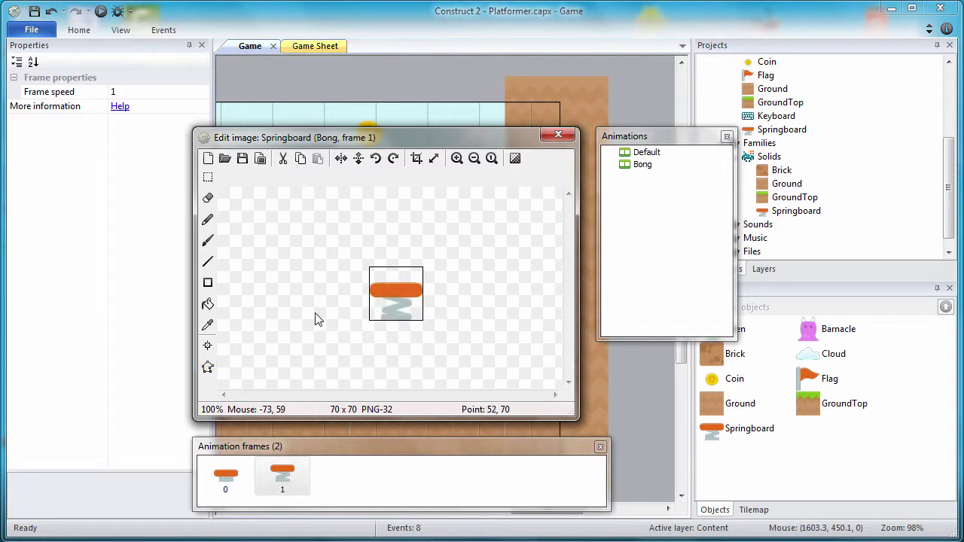
pyautogui.click(554, 132)
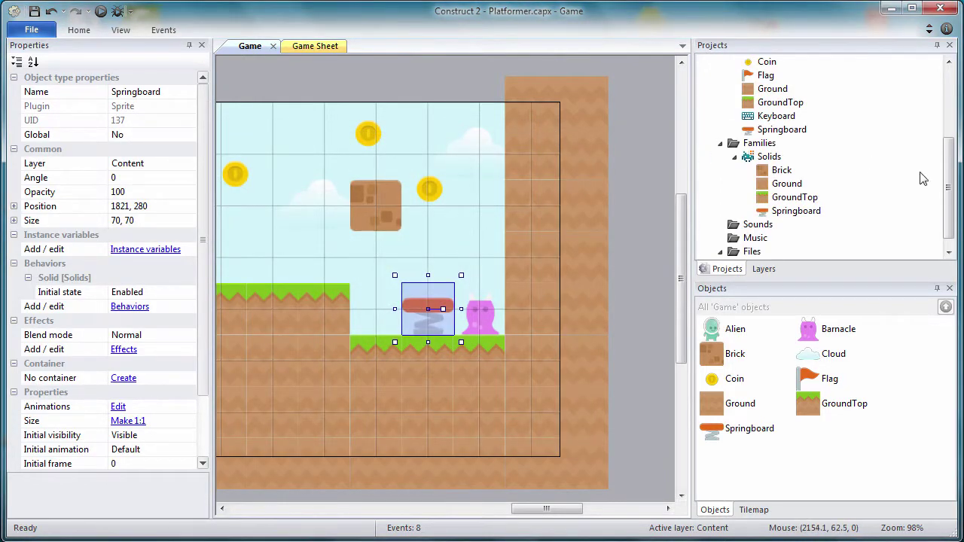
# Open the Game Sheet event sheet from the Platformer project.
pyautogui.moveTo(953, 201); pyautogui.dragTo(953, 113)
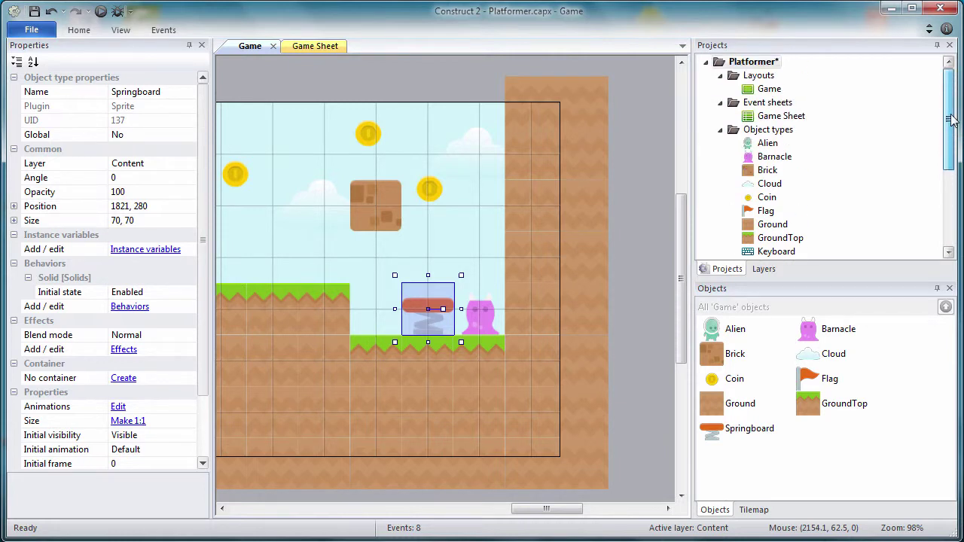
pyautogui.click(788, 117)
pyautogui.doubleClick(788, 118)
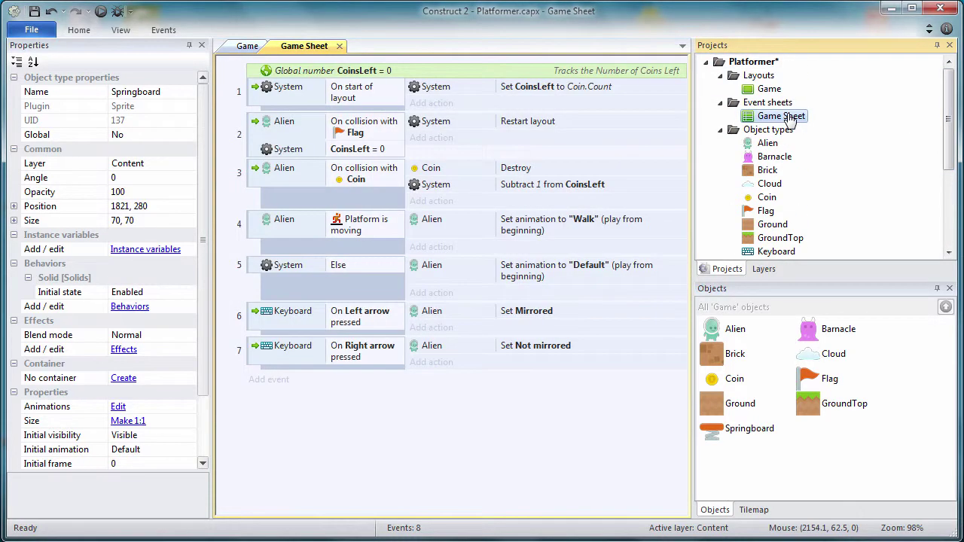
# Add an event with the condition Alien On collision with another object, using Springboard as the object.
pyautogui.click(280, 381)
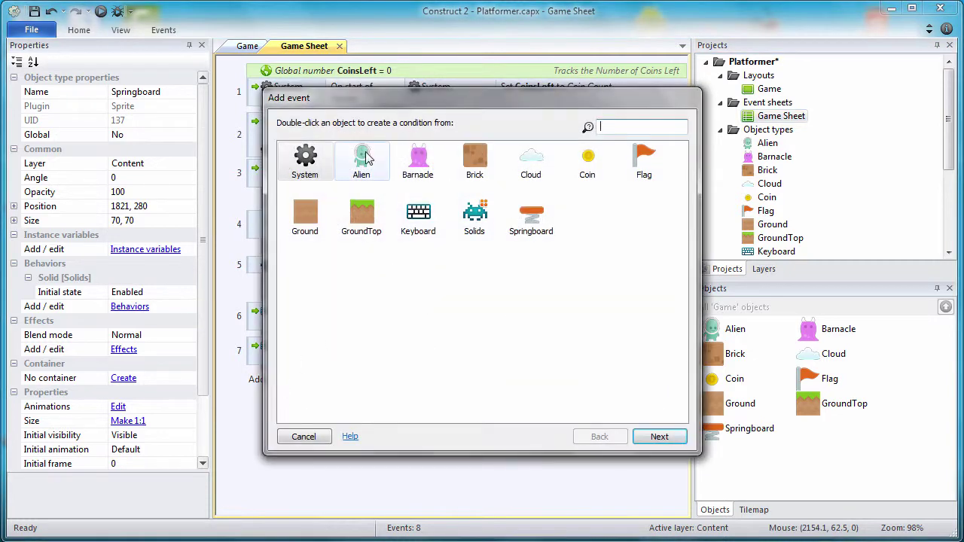
pyautogui.doubleClick(365, 156)
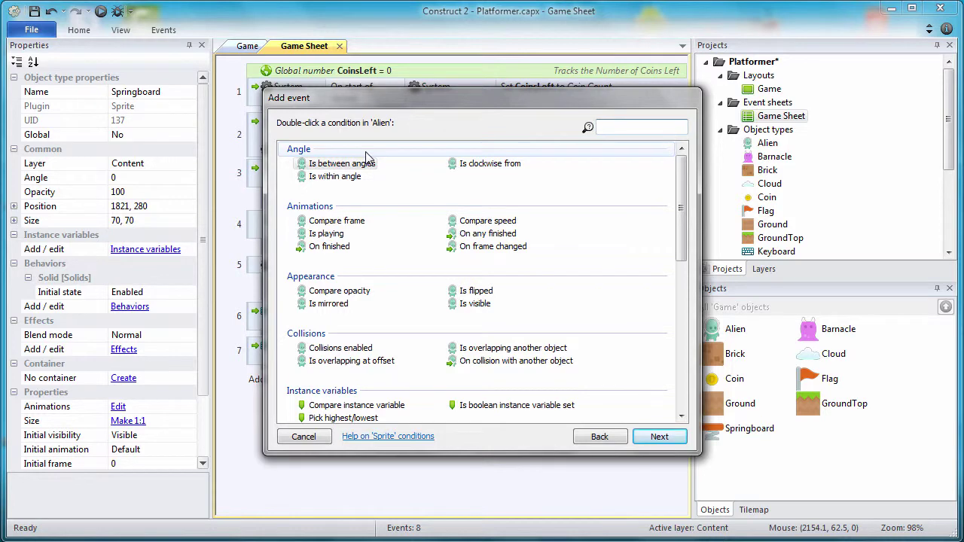
pyautogui.click(518, 363)
pyautogui.click(651, 436)
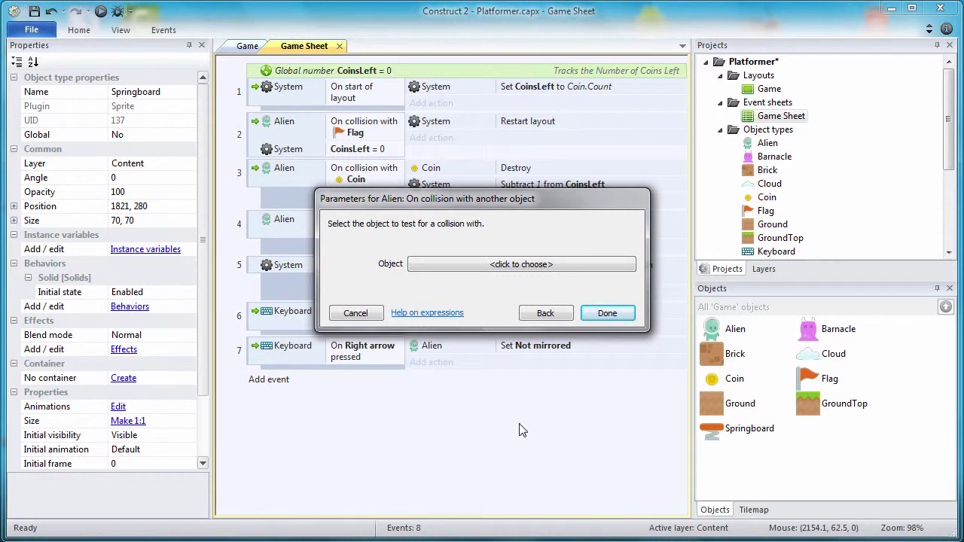
pyautogui.click(504, 264)
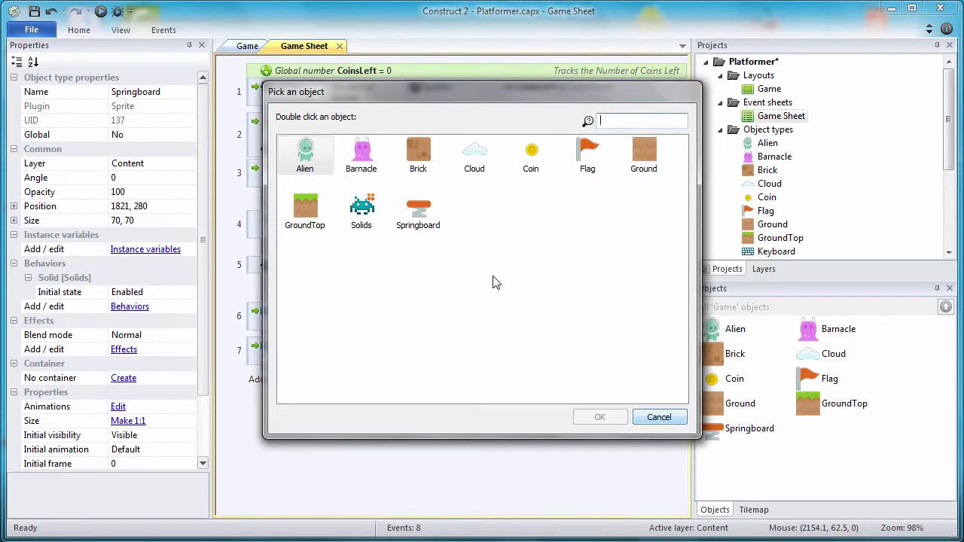
pyautogui.click(425, 218)
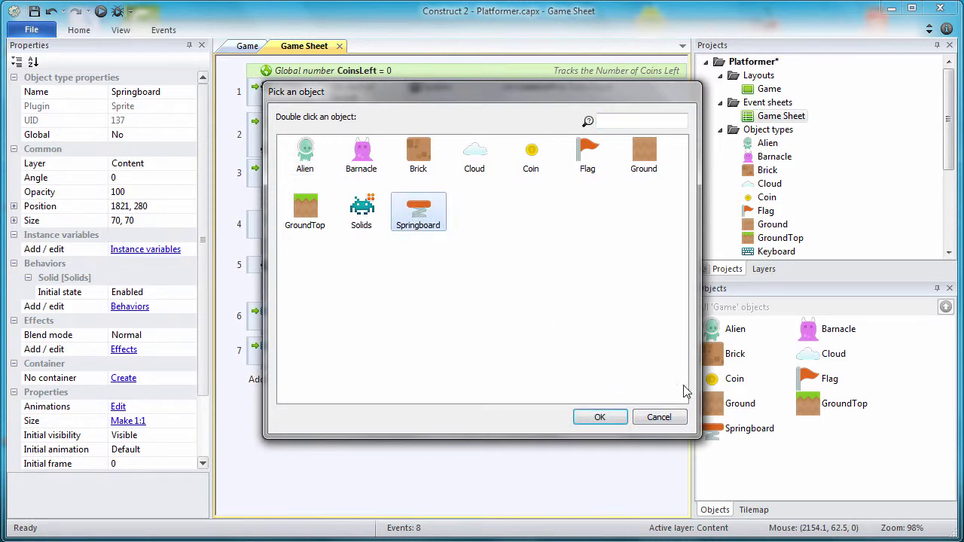
pyautogui.click(595, 419)
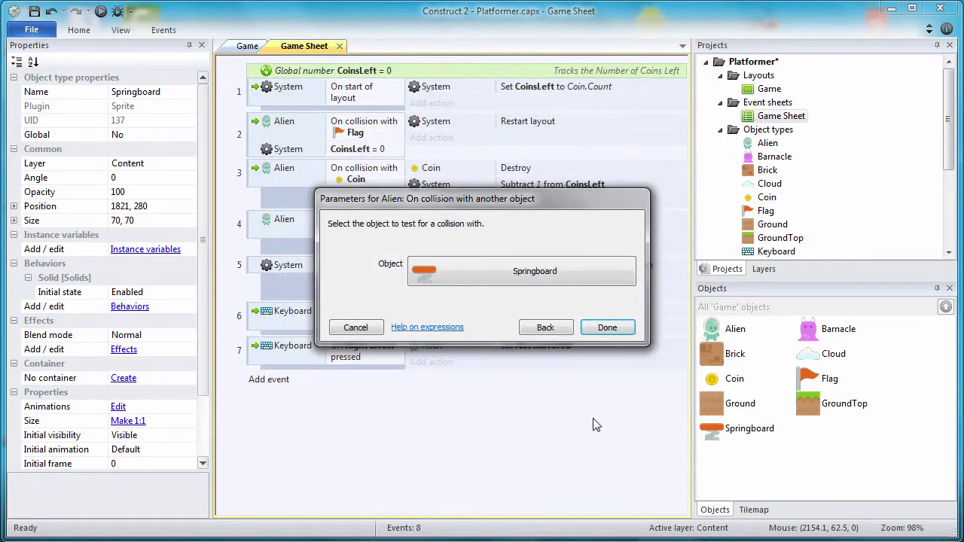
pyautogui.click(610, 330)
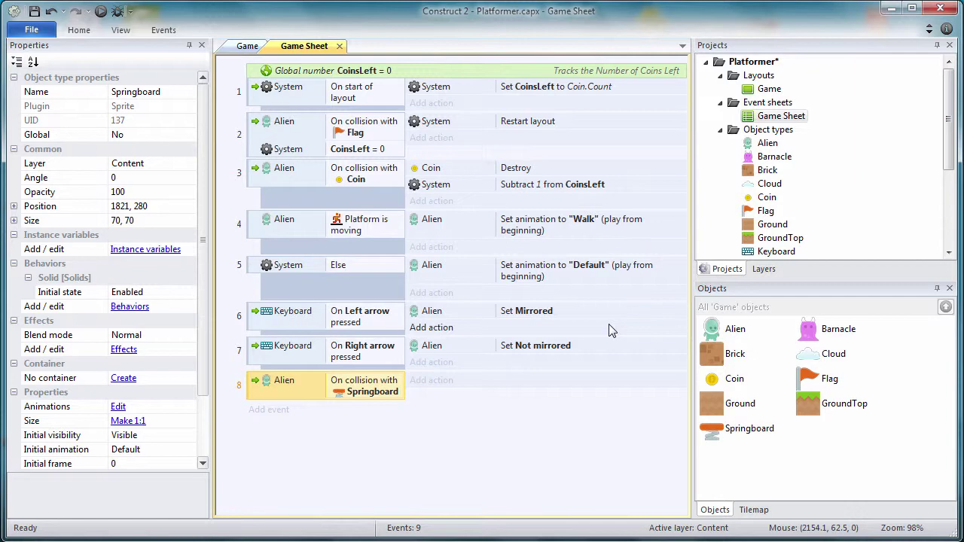
# Add an action to the Springboard collision event that sets the Alien's Platform jump strength to 1200.
pyautogui.click(432, 382)
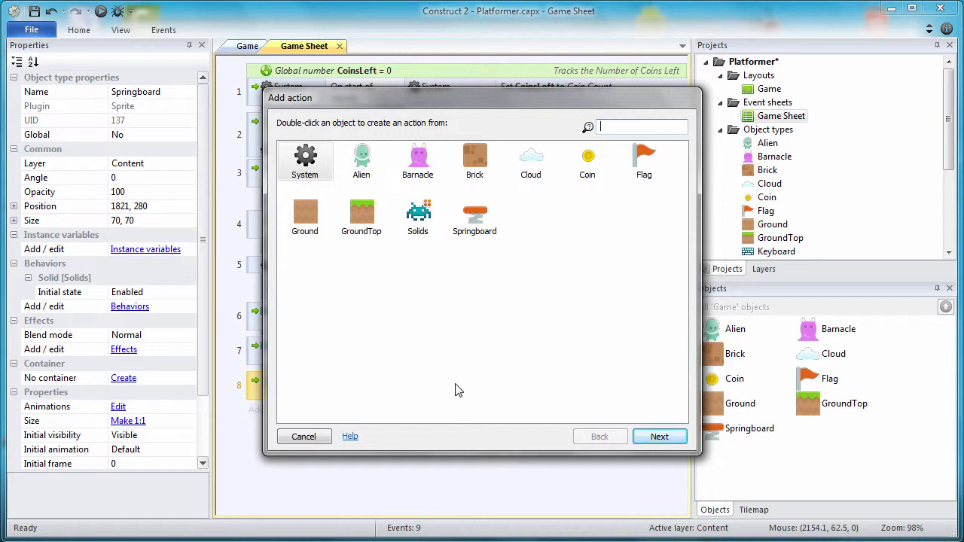
pyautogui.doubleClick(362, 161)
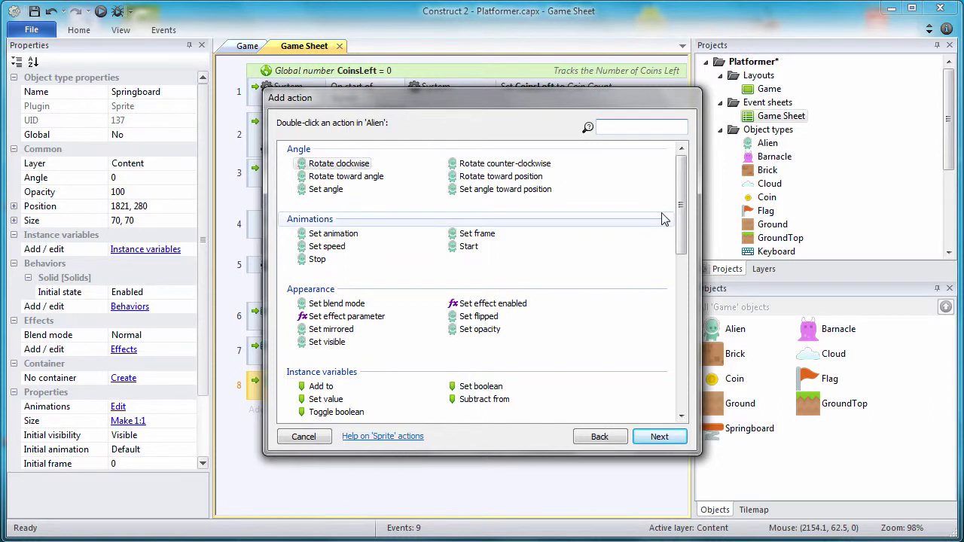
pyautogui.moveTo(681, 212); pyautogui.dragTo(696, 321)
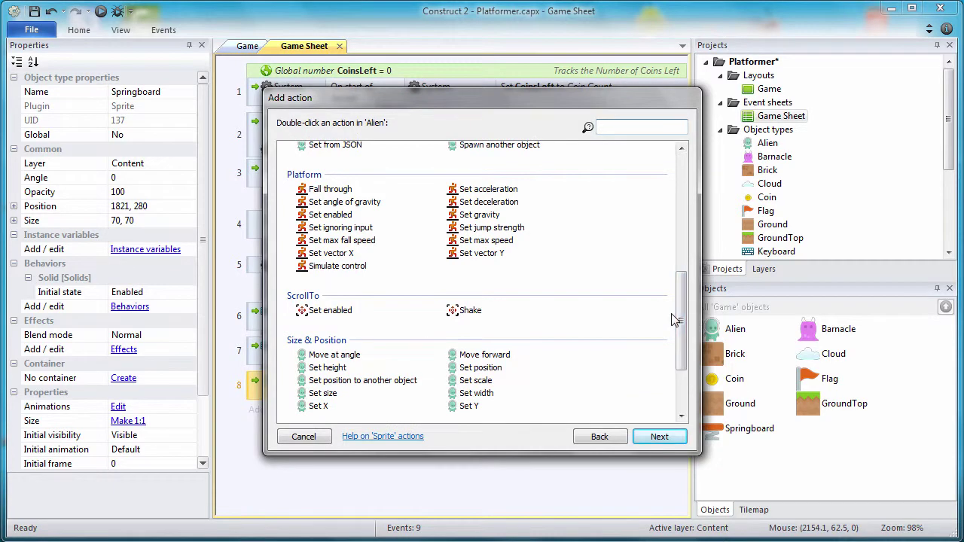
pyautogui.click(491, 228)
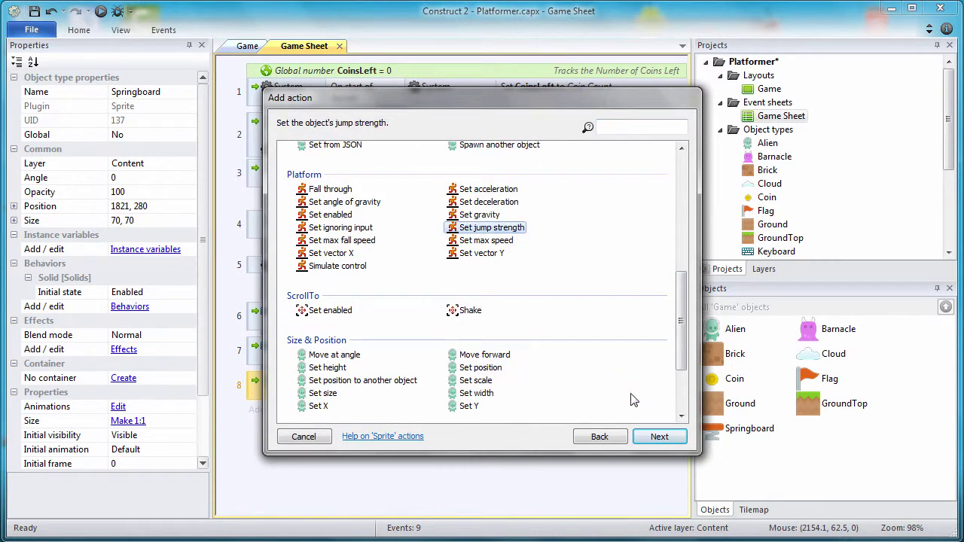
pyautogui.click(654, 437)
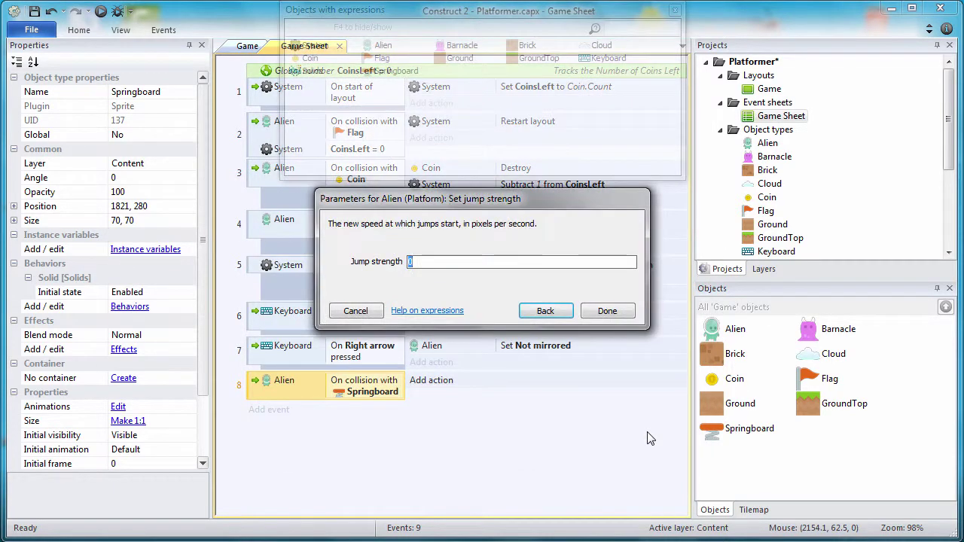
pyautogui.write('1200')
pyautogui.press('Return')
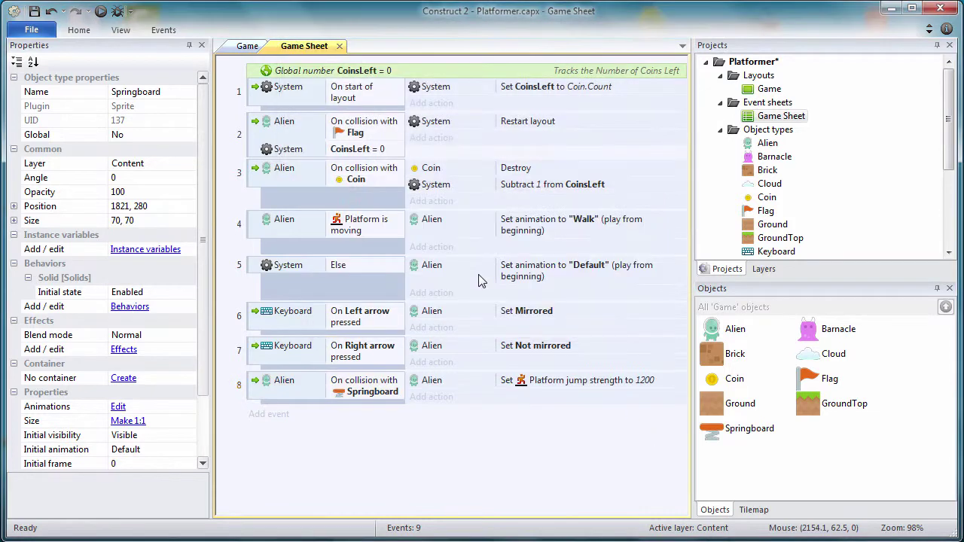
# Add a Springboard action to the collision event that sets the animation to "Bong", played from the beginning.
pyautogui.click(435, 397)
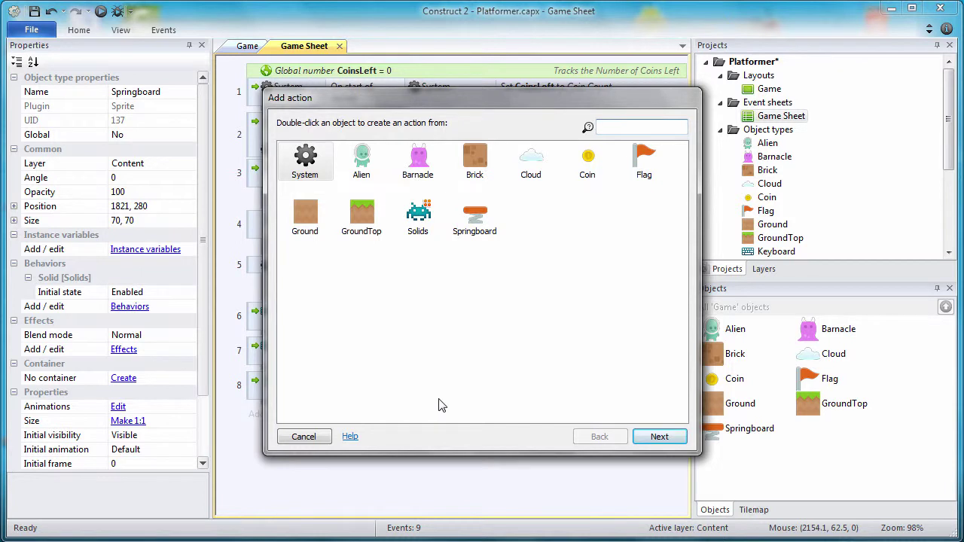
pyautogui.doubleClick(475, 219)
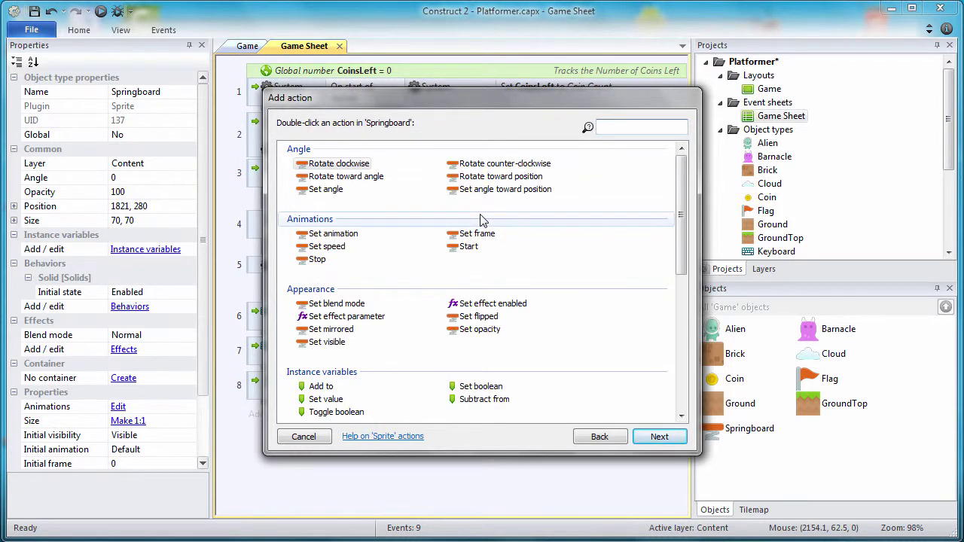
pyautogui.doubleClick(307, 237)
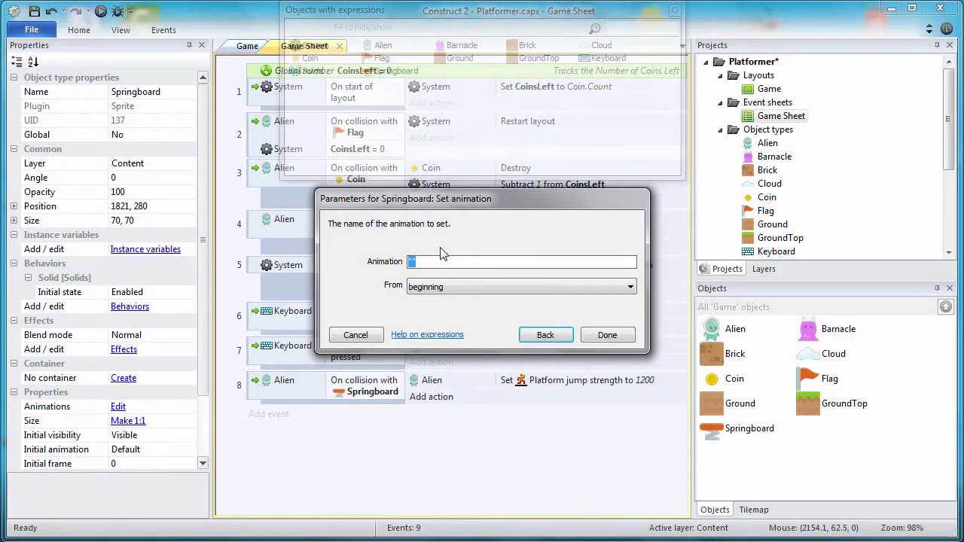
pyautogui.click(414, 262)
pyautogui.write('Bong')
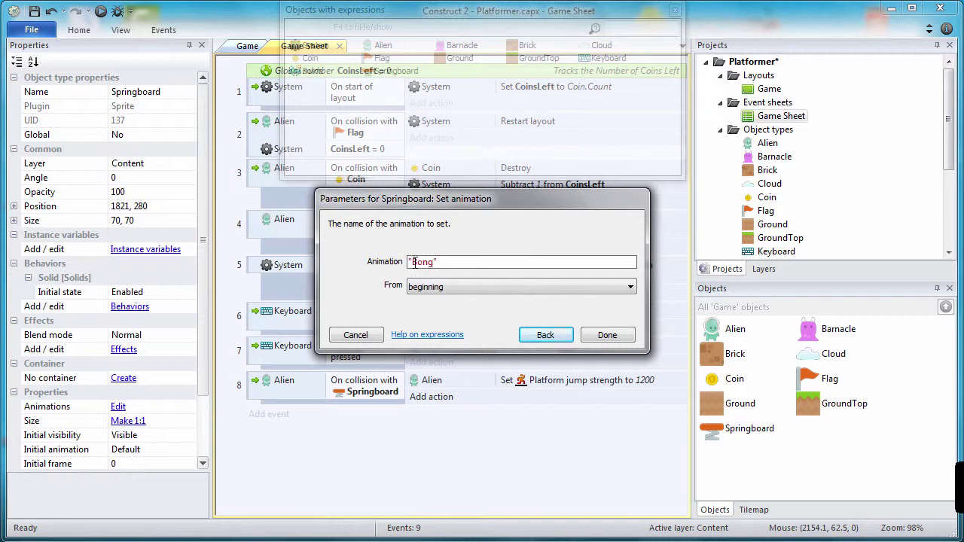
pyautogui.click(605, 336)
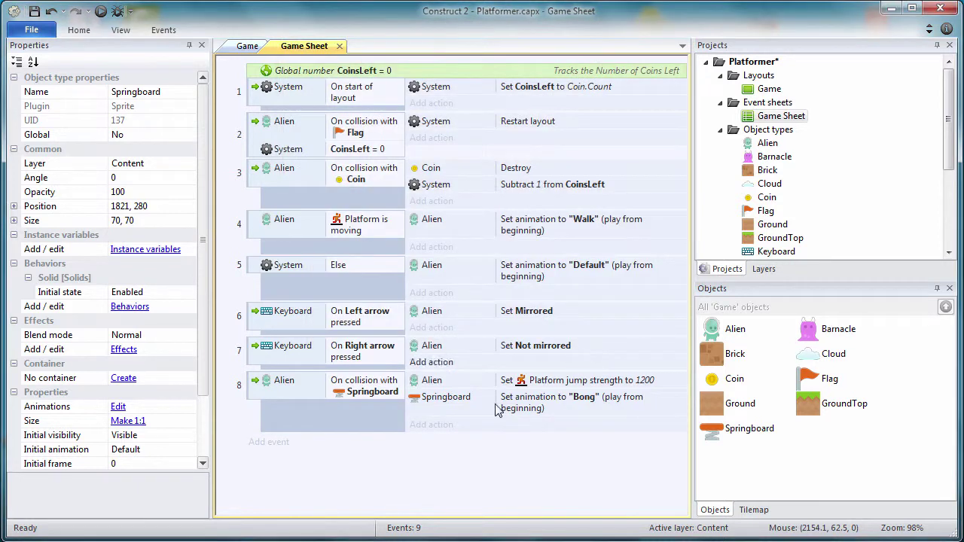
# Add another Alien action to the Springboard collision event that sets the Platform jump strength to 650.
pyautogui.click(437, 427)
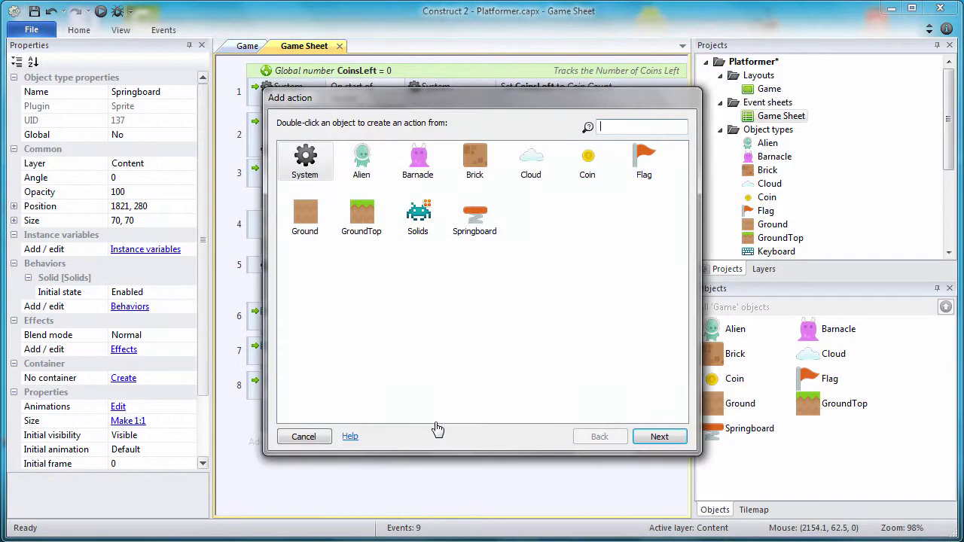
pyautogui.doubleClick(364, 178)
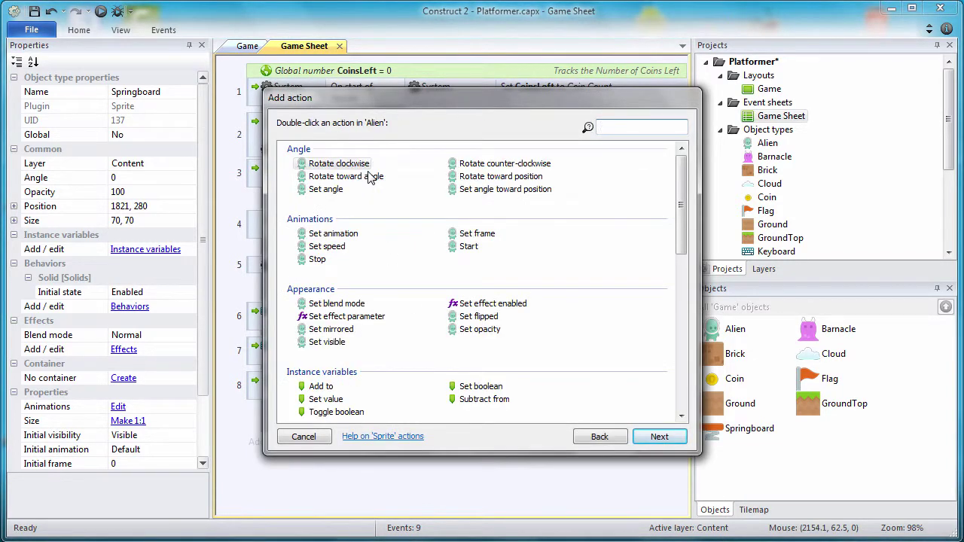
pyautogui.moveTo(682, 210); pyautogui.dragTo(691, 303)
pyautogui.doubleClick(512, 296)
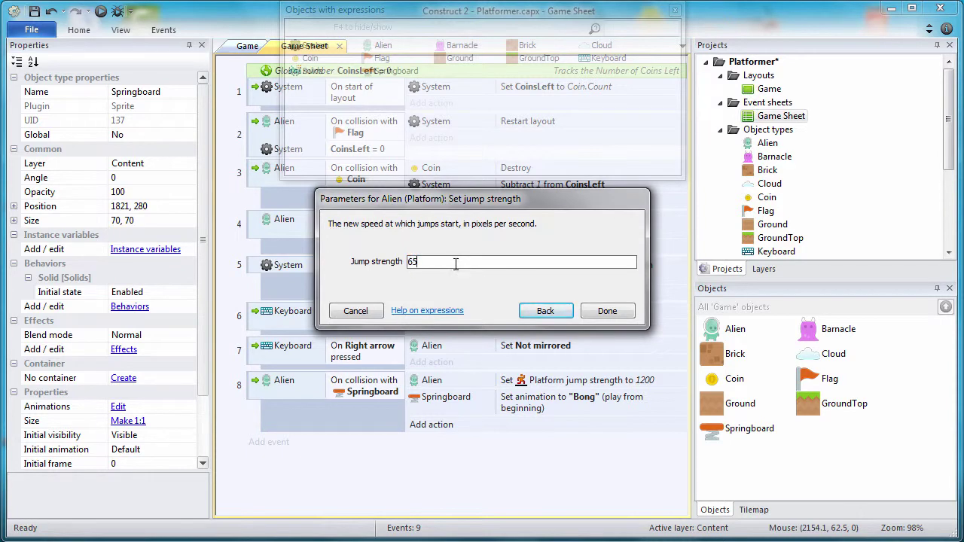
pyautogui.click(607, 312)
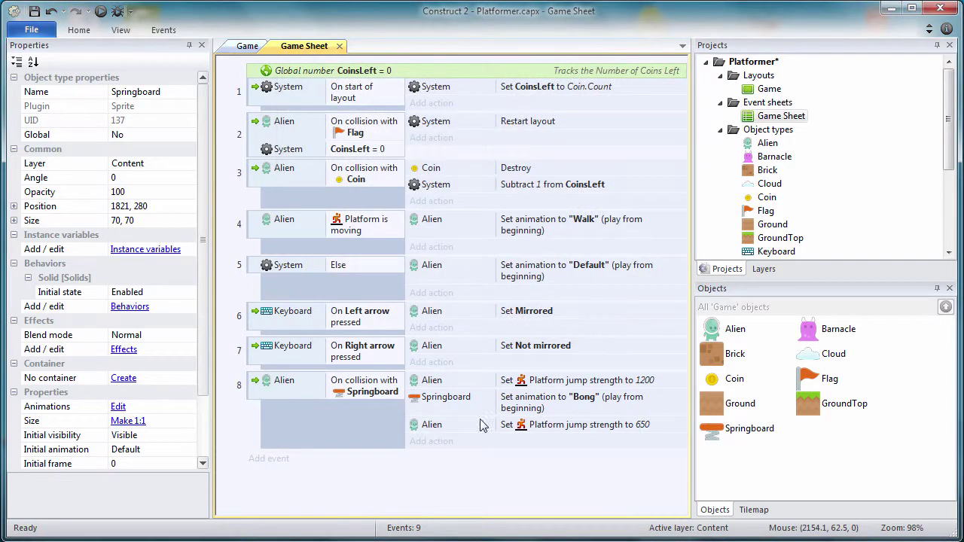
# Add an Alien action to the Springboard collision event that sets the Platform vector Y to -750.
pyautogui.click(441, 443)
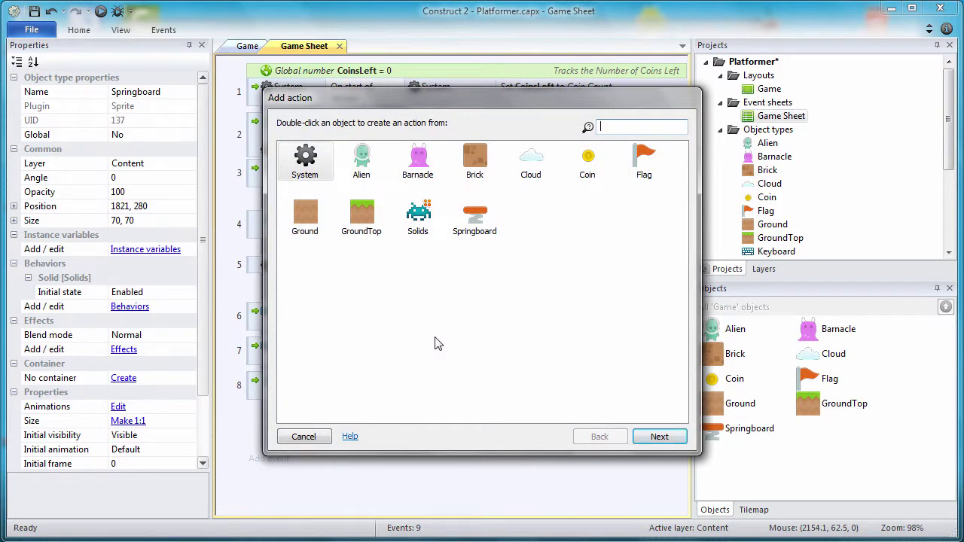
pyautogui.doubleClick(377, 161)
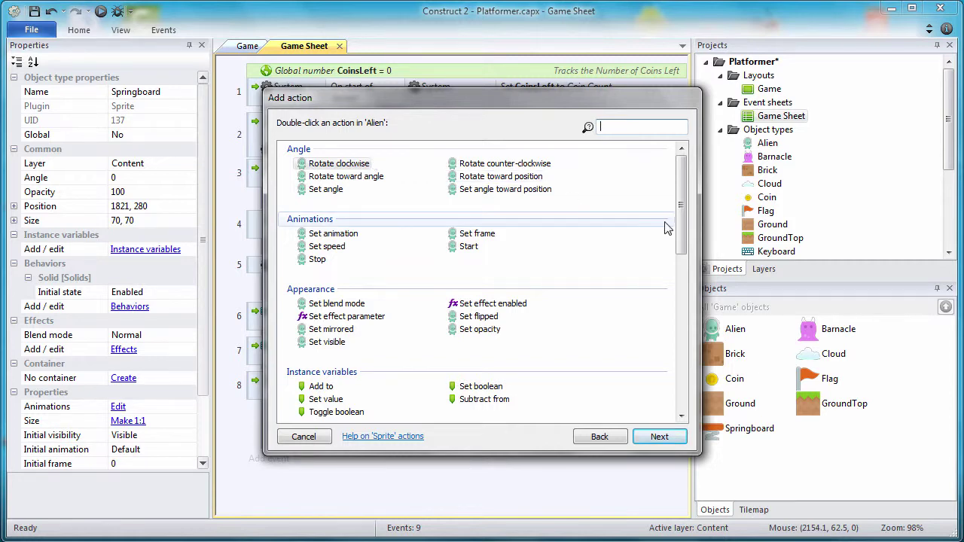
pyautogui.moveTo(683, 221); pyautogui.dragTo(683, 228)
pyautogui.scroll(-3, 687, 249)
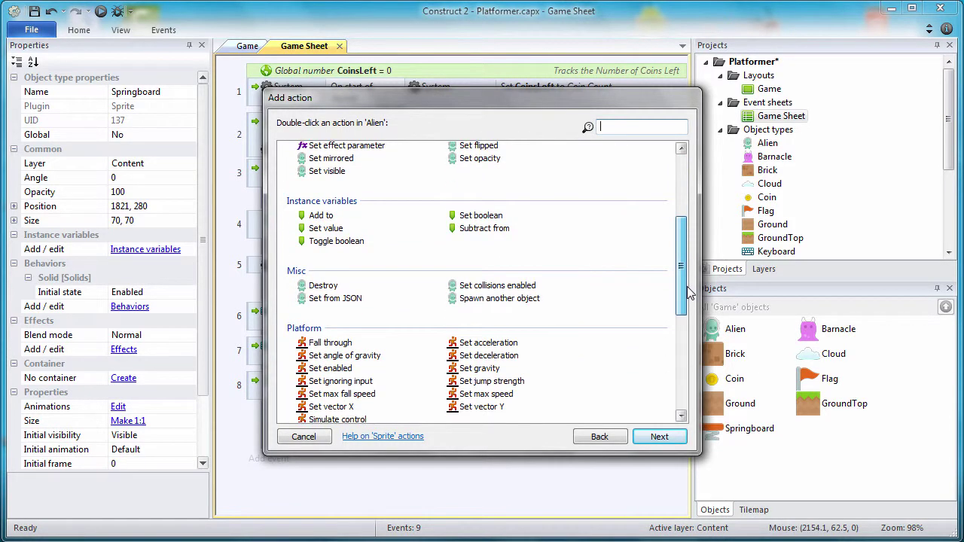
pyautogui.doubleClick(493, 355)
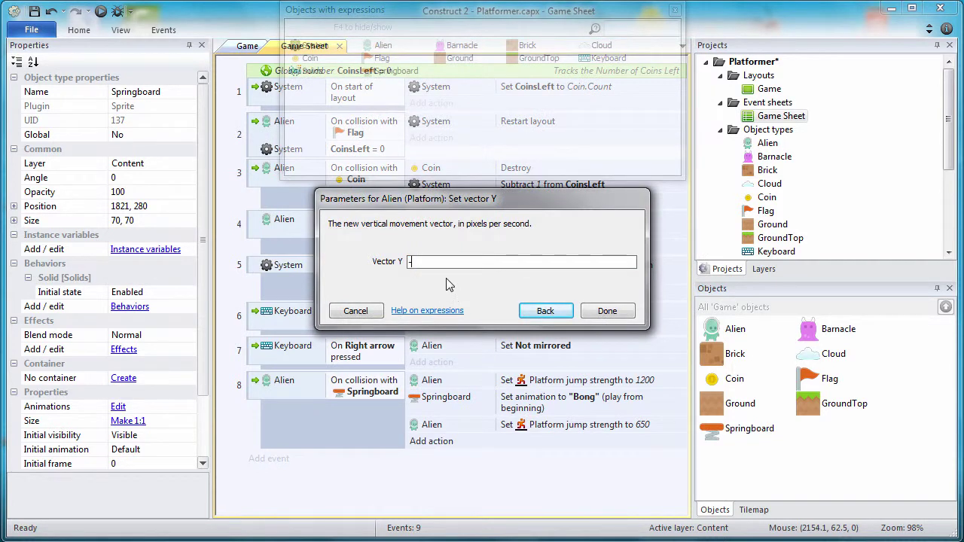
pyautogui.click(609, 311)
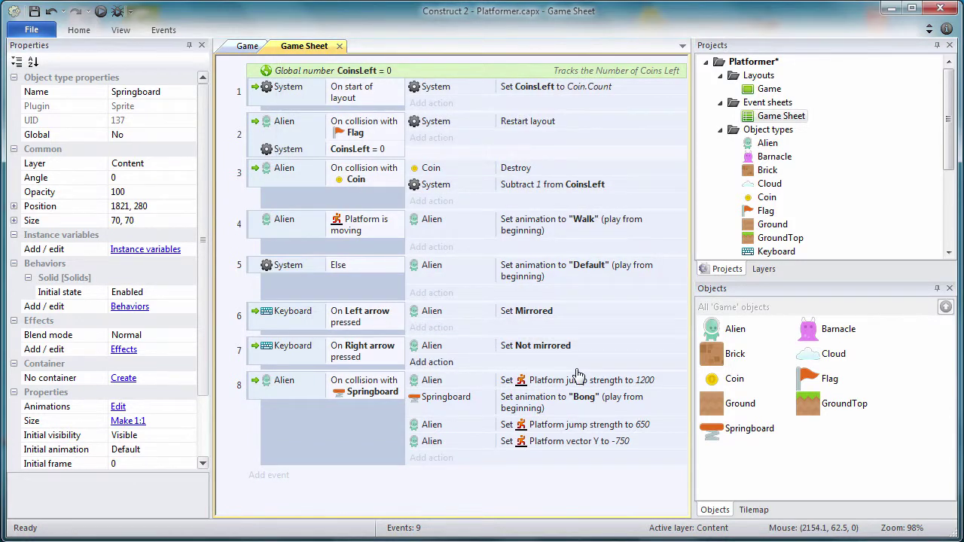
# Add an event with the condition Alien On collision with another object, using Barnacle as the object.
pyautogui.click(270, 476)
pyautogui.click(364, 168)
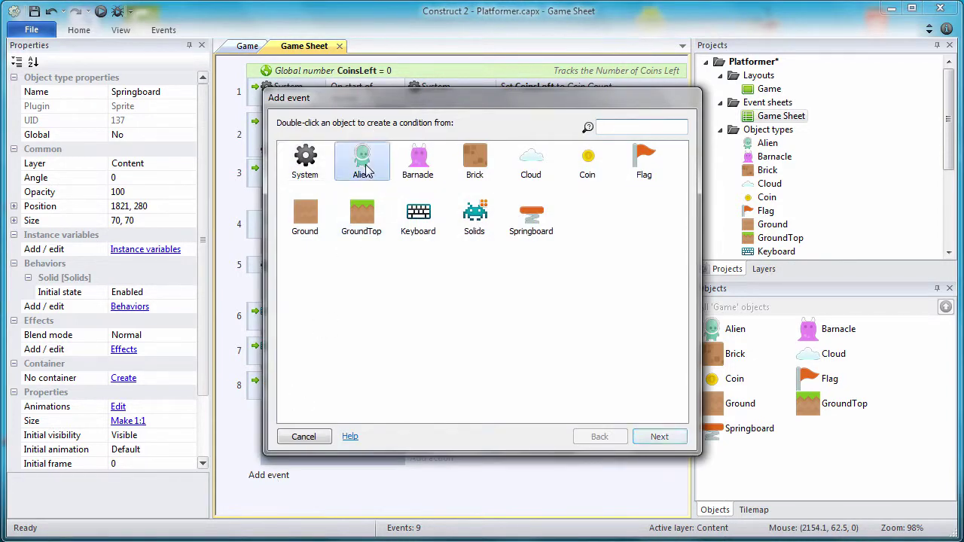
pyautogui.doubleClick(365, 169)
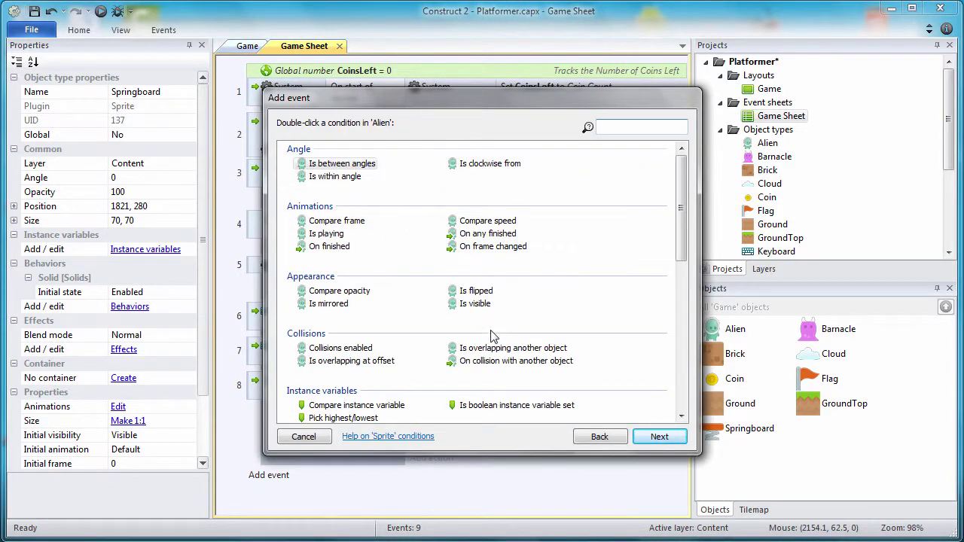
pyautogui.click(495, 362)
pyautogui.doubleClick(495, 363)
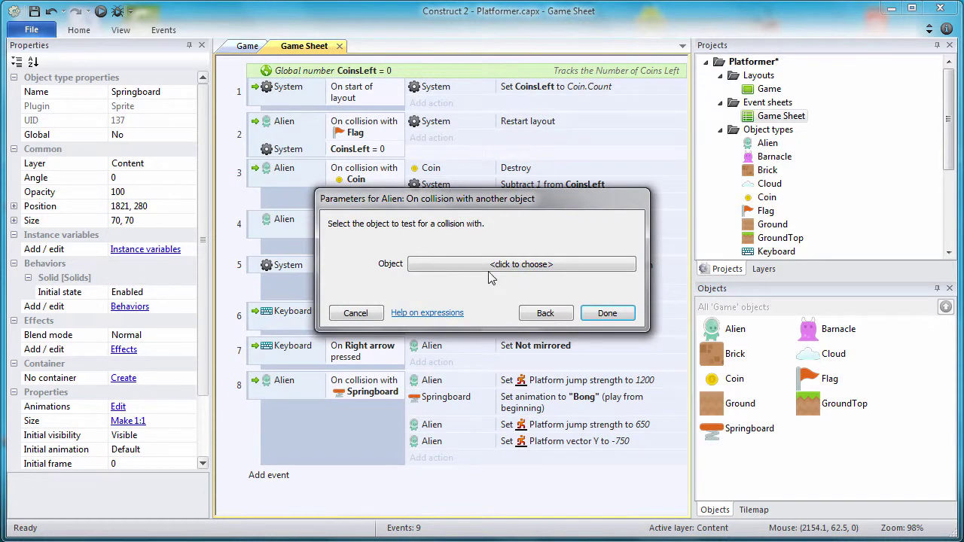
pyautogui.click(471, 326)
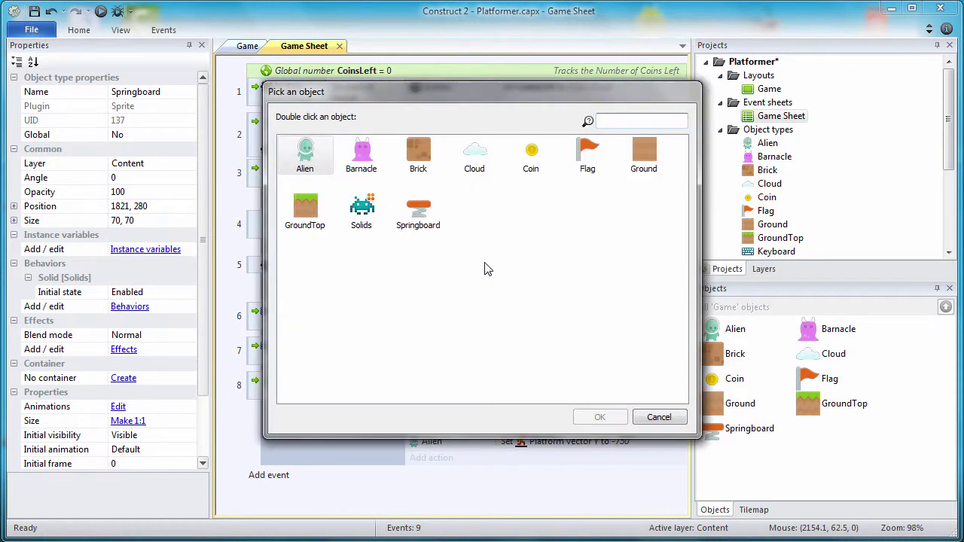
pyautogui.doubleClick(371, 158)
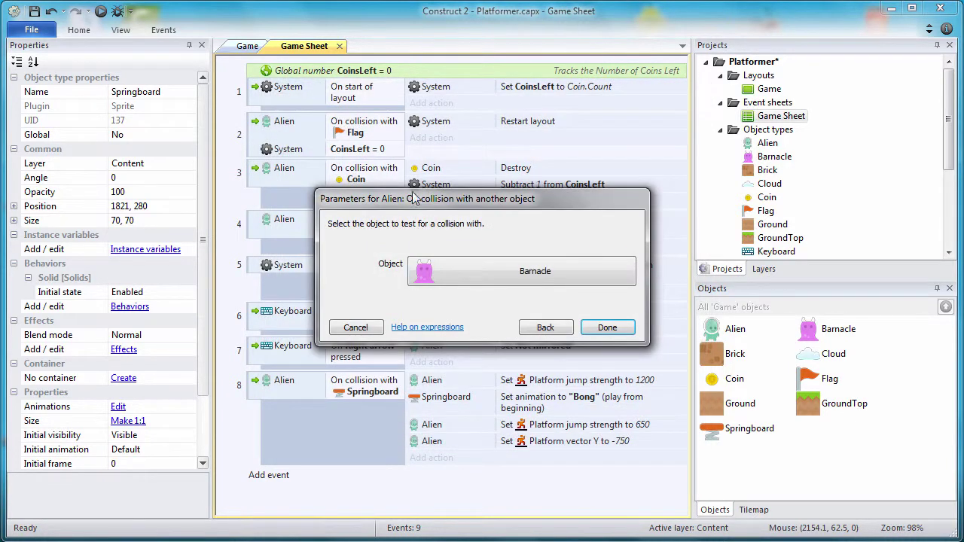
pyautogui.click(602, 332)
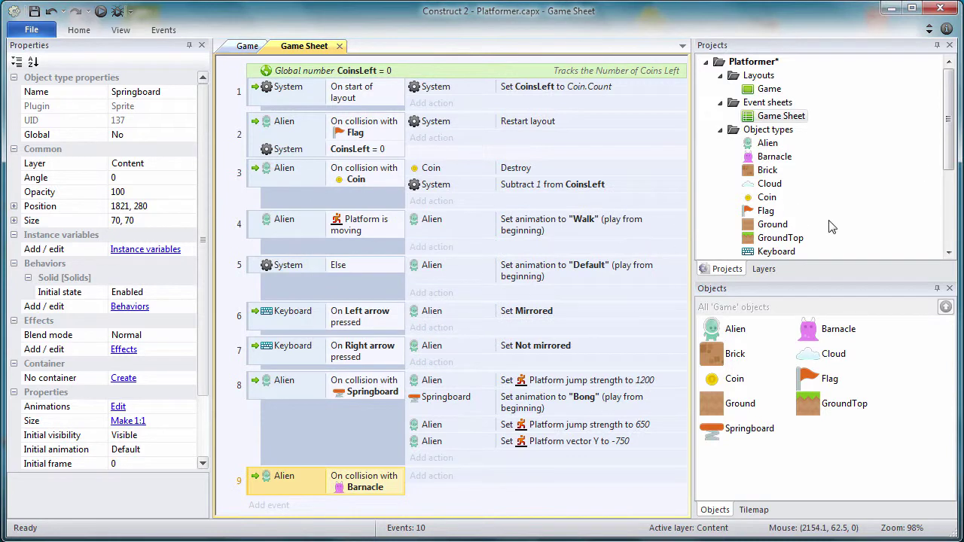
# Add an action to the Barnacle collision event that destroys the Alien.
pyautogui.click(418, 479)
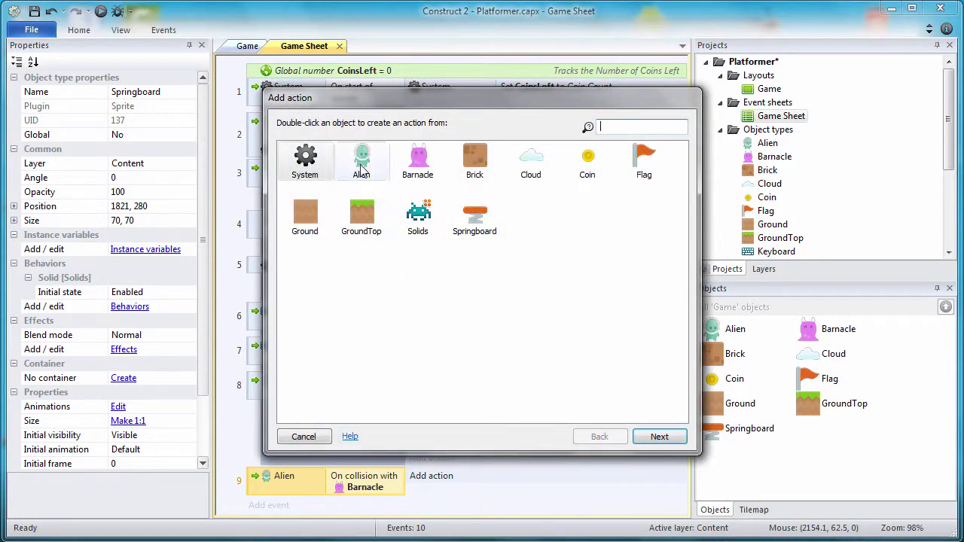
pyautogui.doubleClick(361, 162)
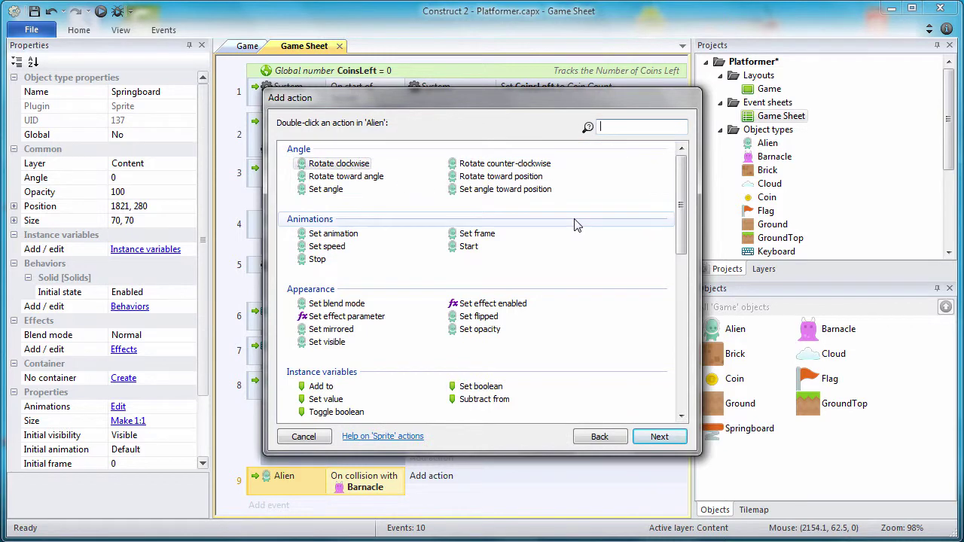
pyautogui.moveTo(679, 201); pyautogui.dragTo(683, 301)
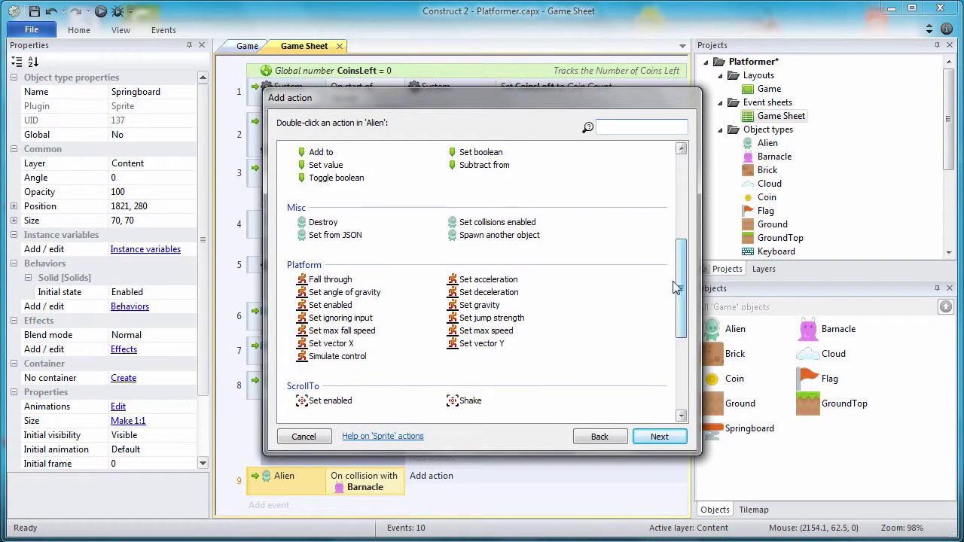
pyautogui.doubleClick(330, 226)
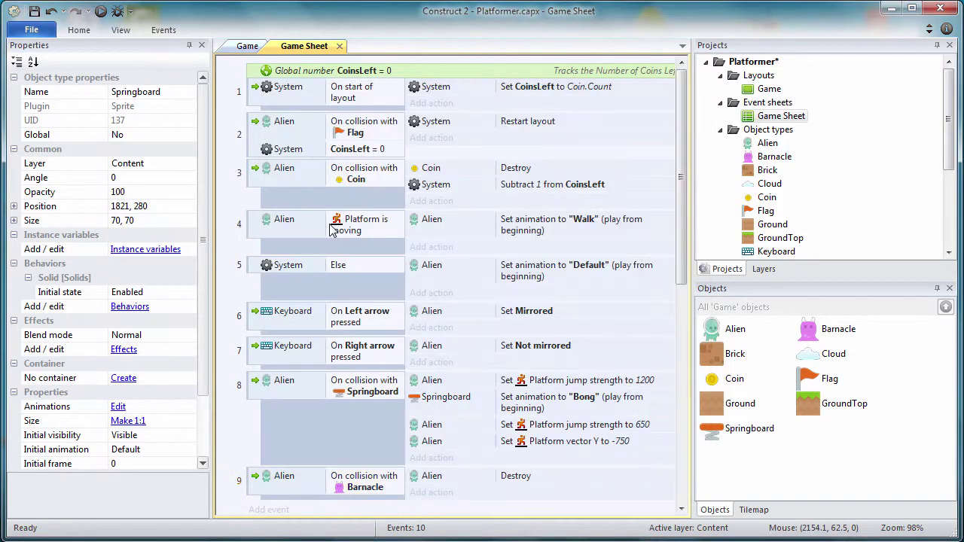
# Add a System Wait action of 2.5 seconds to the Barnacle collision event.
pyautogui.click(435, 493)
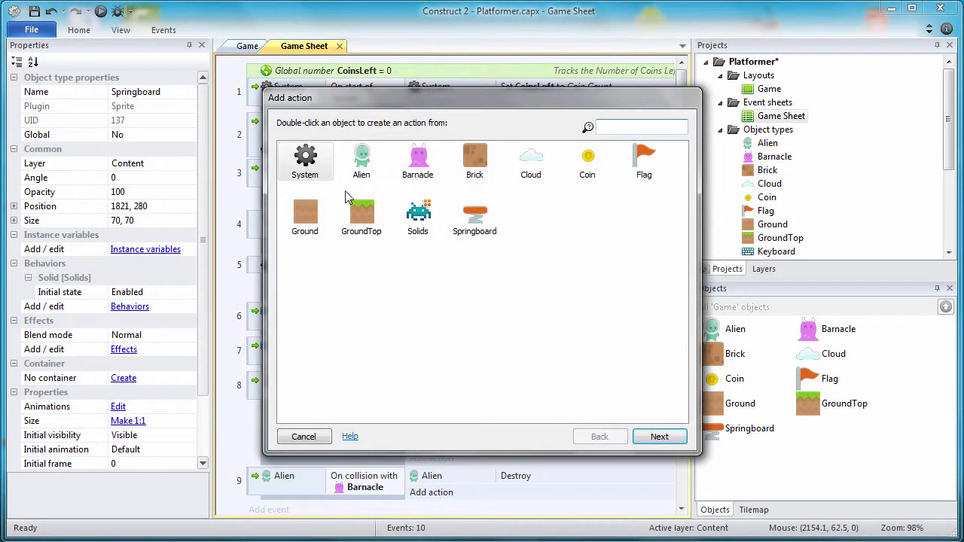
pyautogui.doubleClick(311, 167)
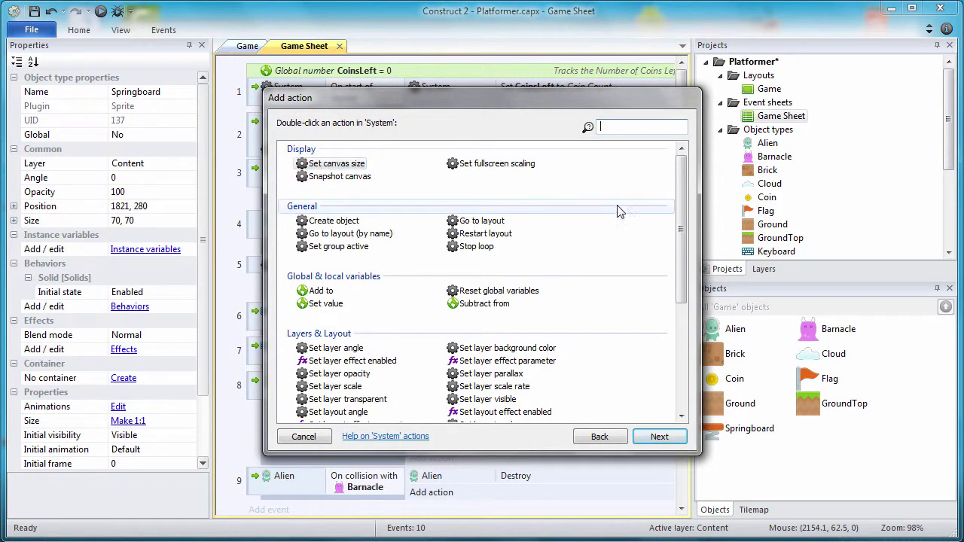
pyautogui.moveTo(681, 234); pyautogui.dragTo(693, 348)
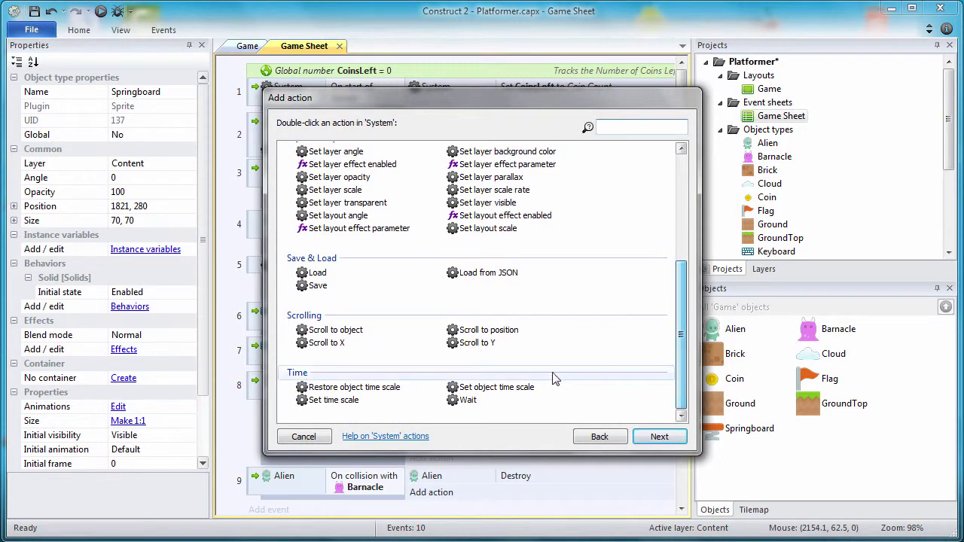
pyautogui.doubleClick(467, 401)
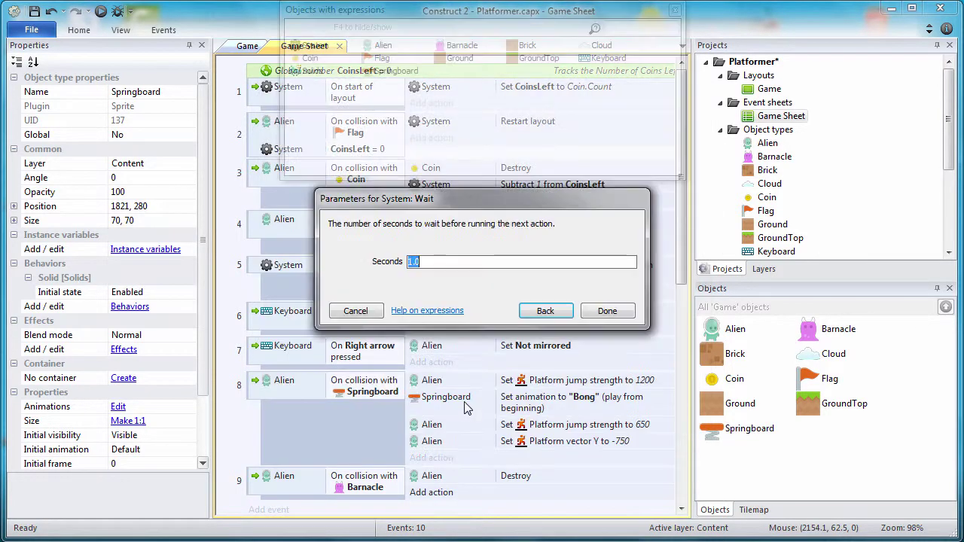
pyautogui.write('2.5')
pyautogui.click(619, 313)
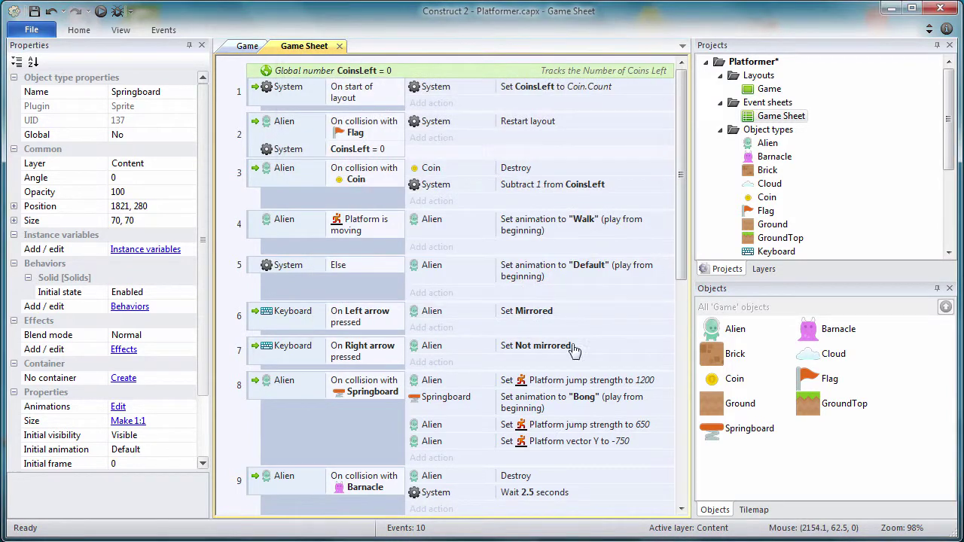
# Add a System Restart layout action after the wait in the Barnacle collision event.
pyautogui.click(432, 509)
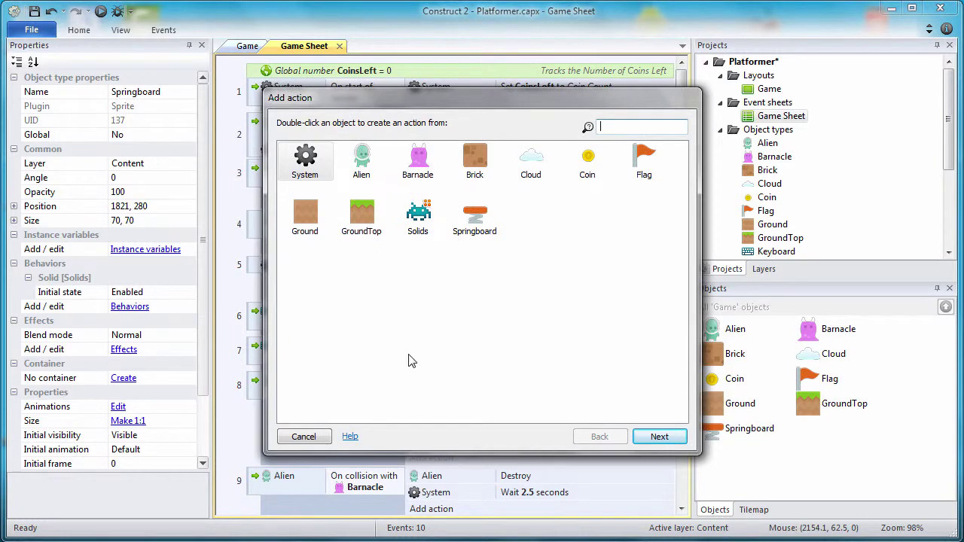
pyautogui.doubleClick(315, 175)
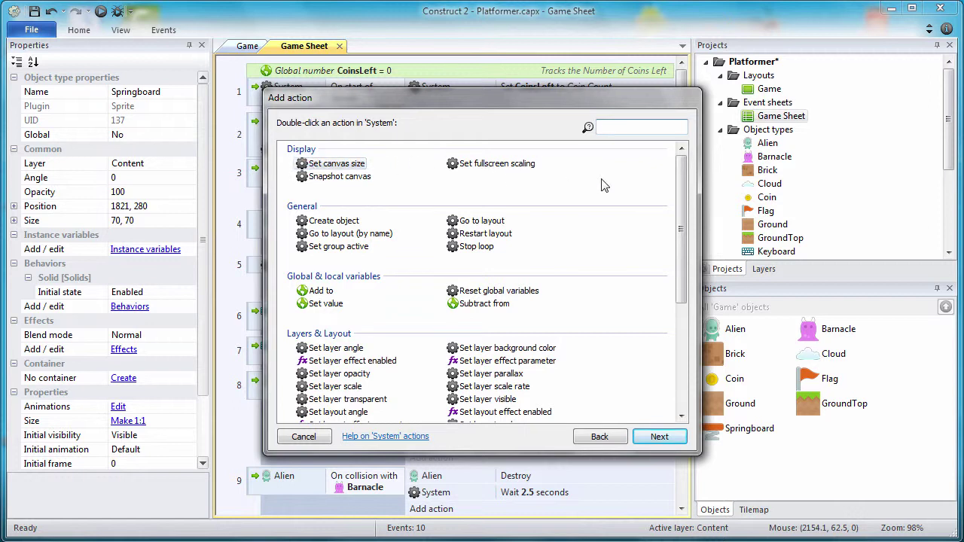
pyautogui.moveTo(681, 186); pyautogui.dragTo(685, 198)
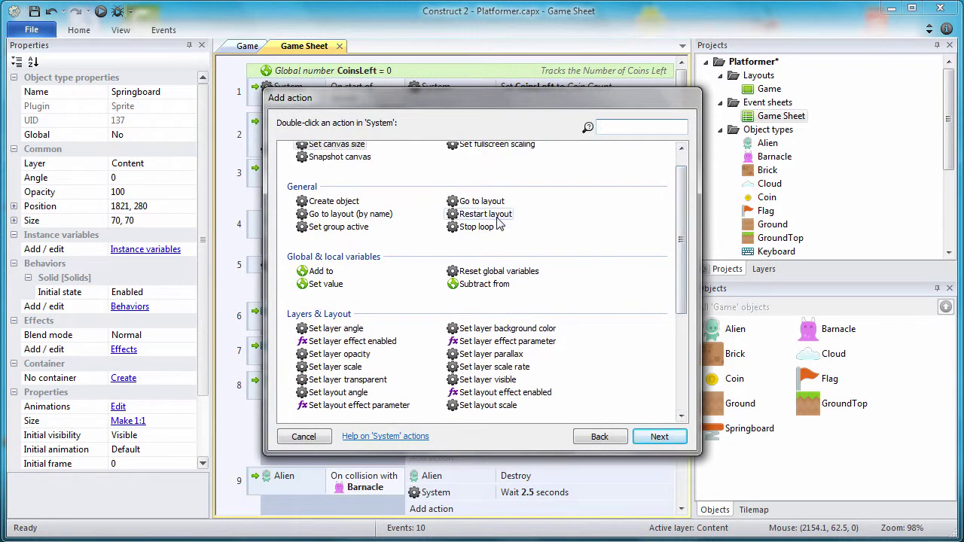
pyautogui.click(488, 215)
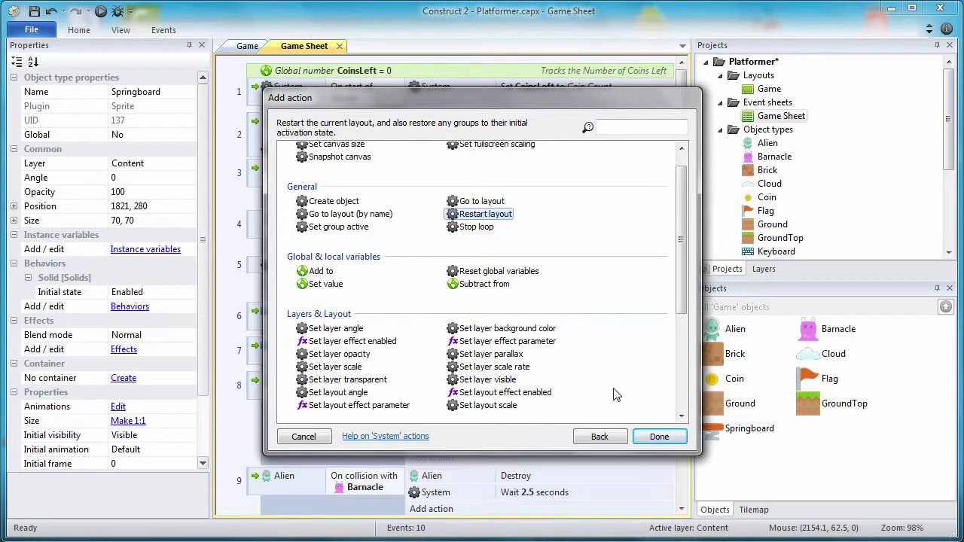
pyautogui.doubleClick(510, 218)
pyautogui.moveTo(680, 230); pyautogui.dragTo(685, 292)
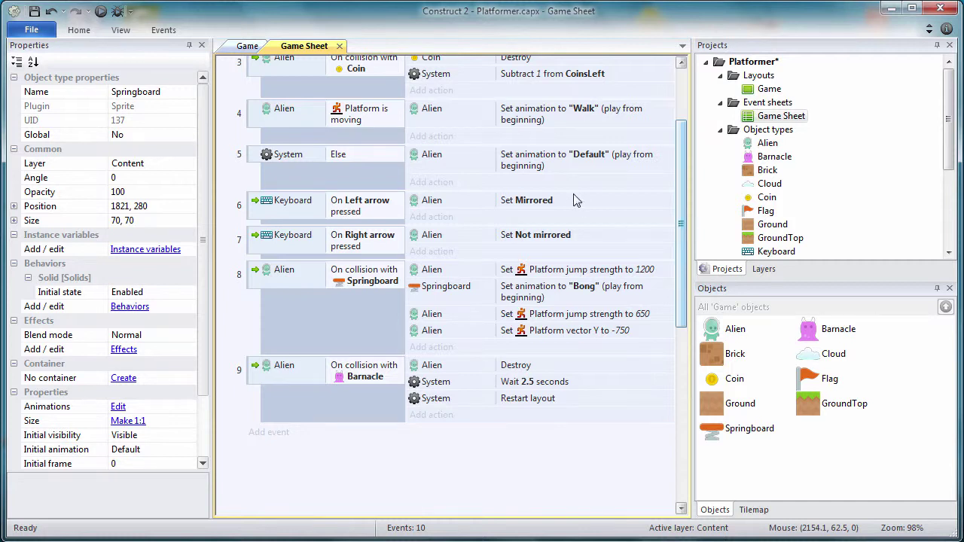
# Insert a new Particles object named "Particles" and place it on the ground area below the springboard in the Game layout.
pyautogui.click(246, 47)
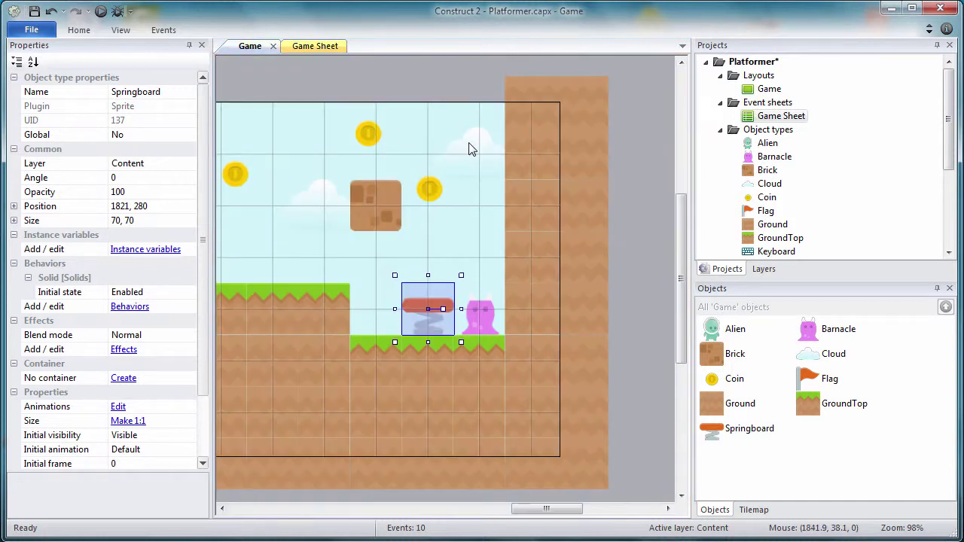
pyautogui.click(324, 394)
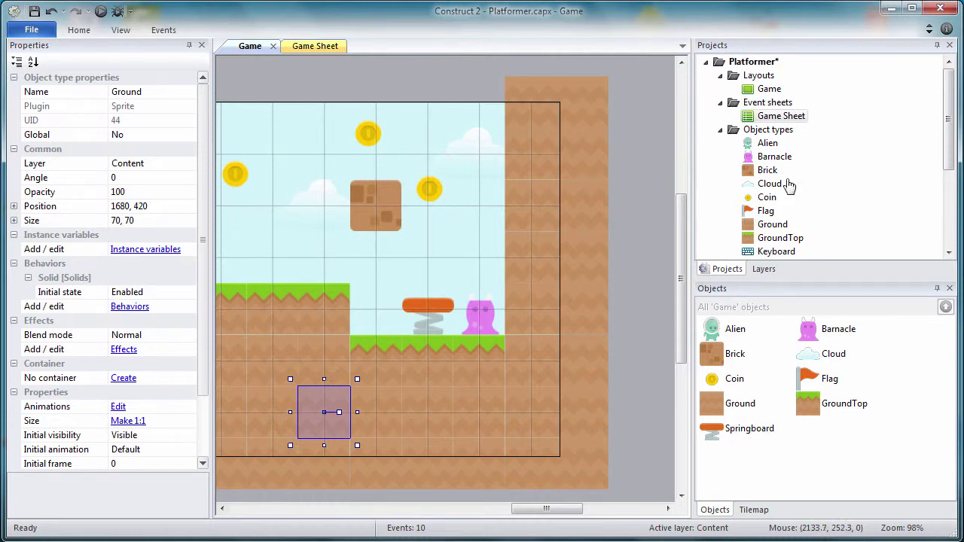
pyautogui.rightClick(765, 132)
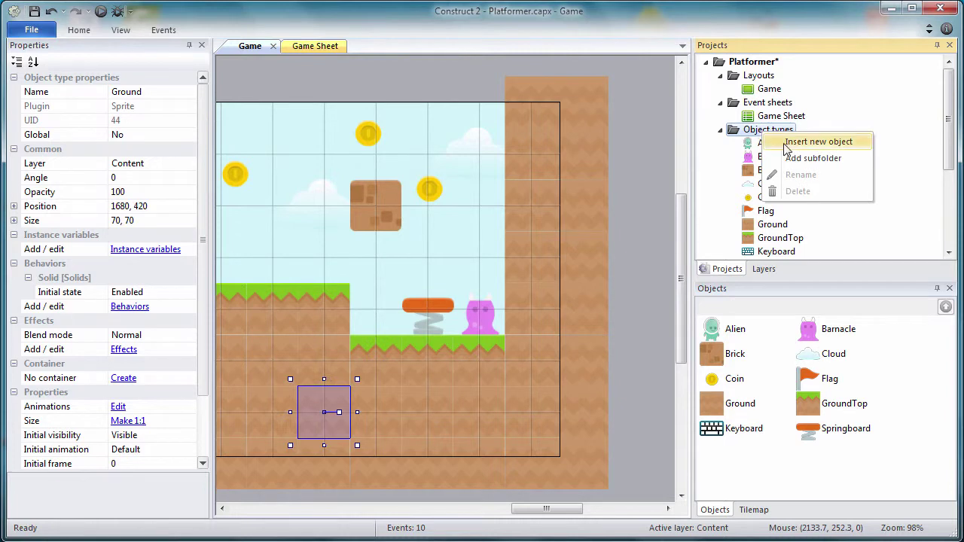
pyautogui.click(799, 142)
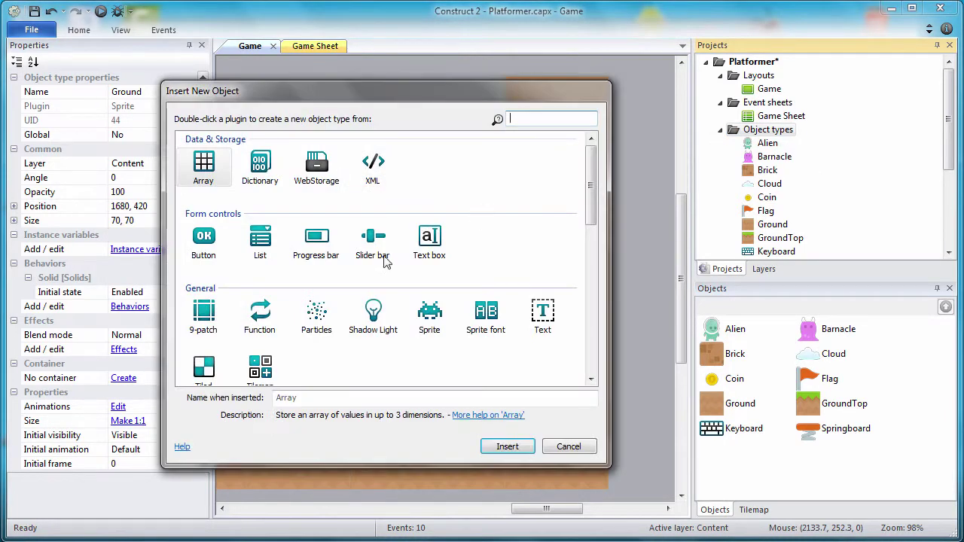
pyautogui.click(316, 317)
pyautogui.click(312, 398)
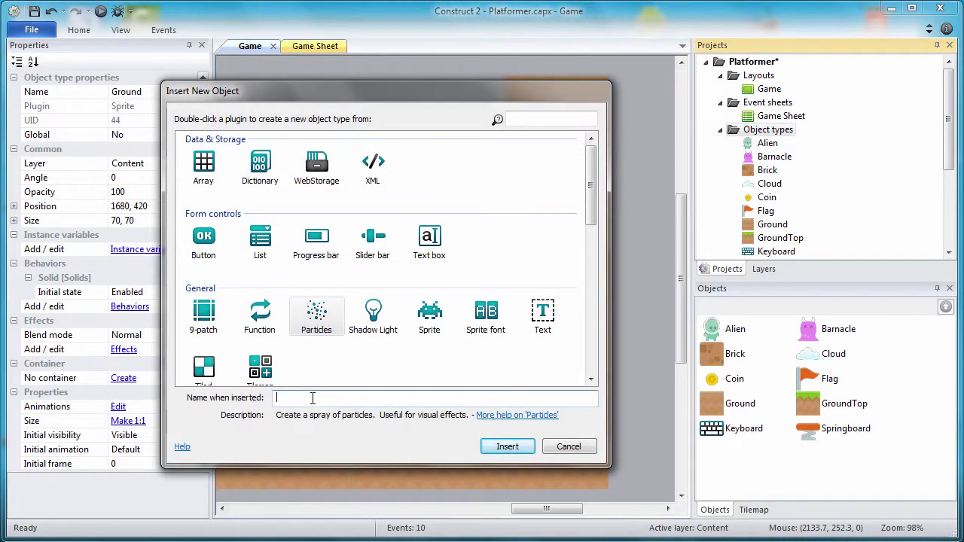
pyautogui.write('Particles')
pyautogui.click(504, 450)
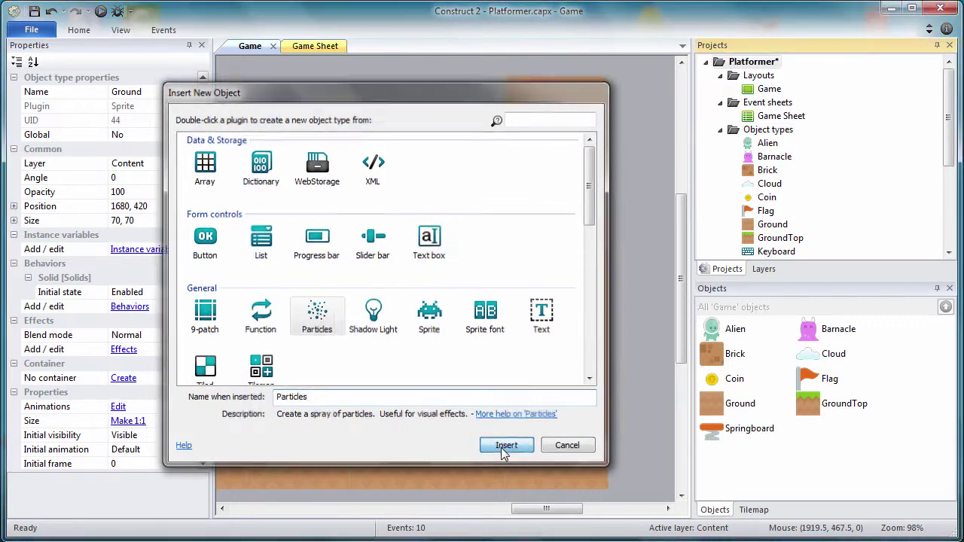
pyautogui.click(420, 380)
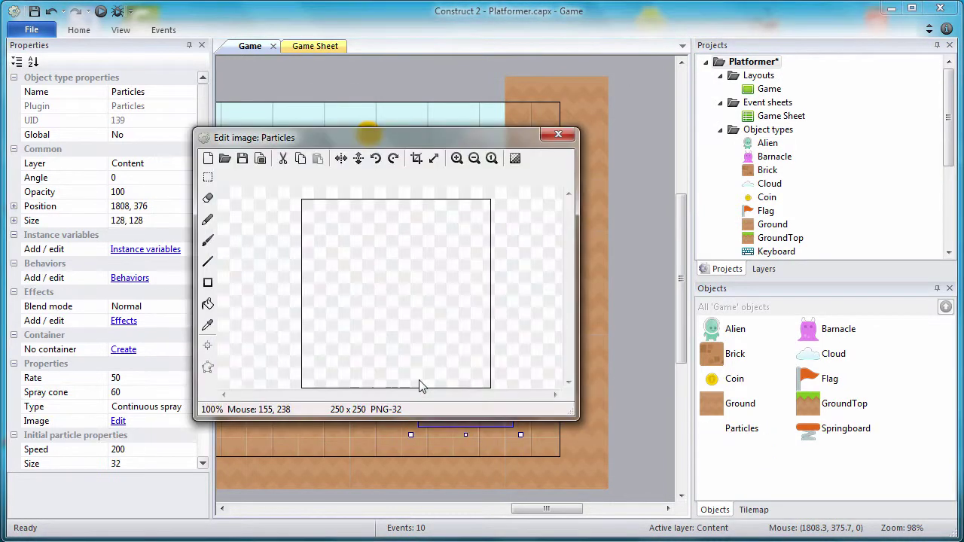
# Load particleStar.png from the media folder as the image of the Particles object.
pyautogui.click(230, 161)
pyautogui.moveTo(639, 212); pyautogui.dragTo(641, 326)
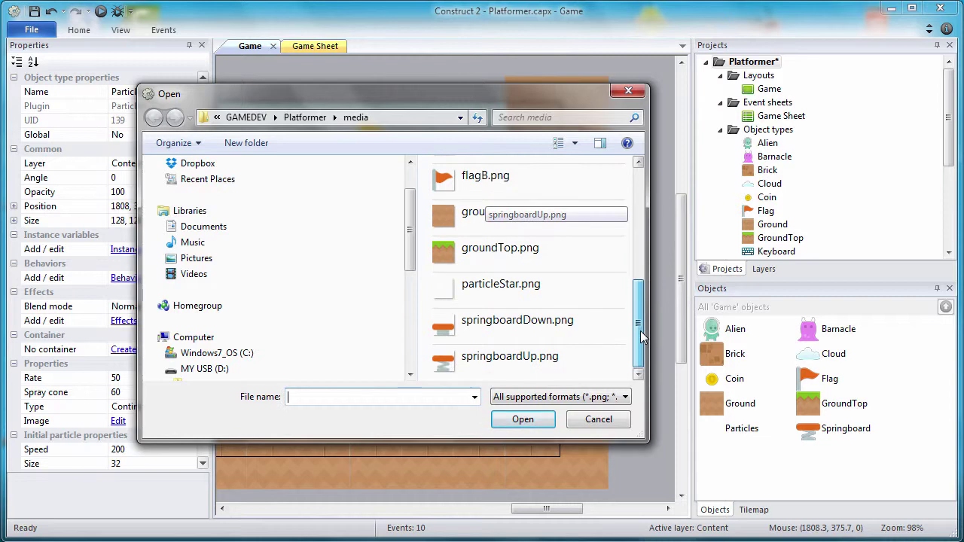
pyautogui.click(539, 290)
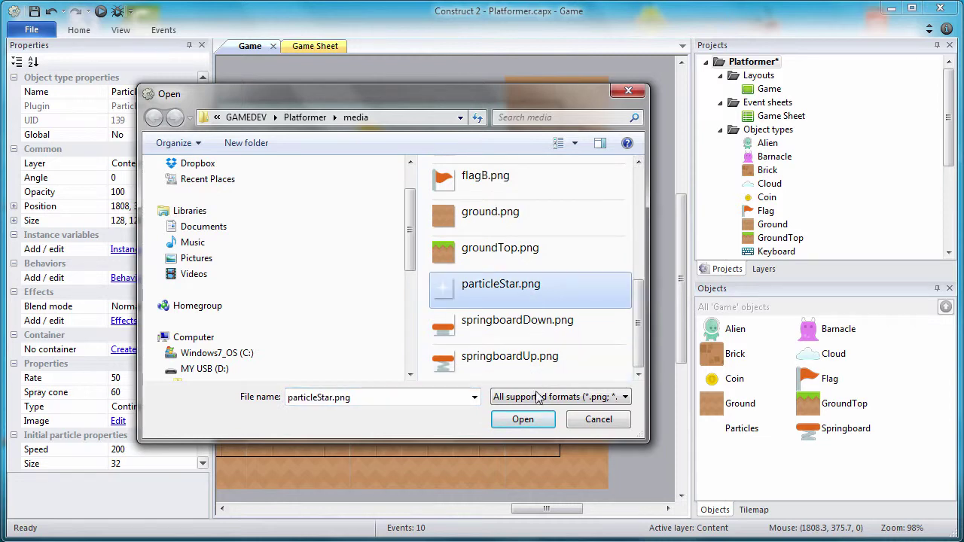
pyautogui.click(523, 420)
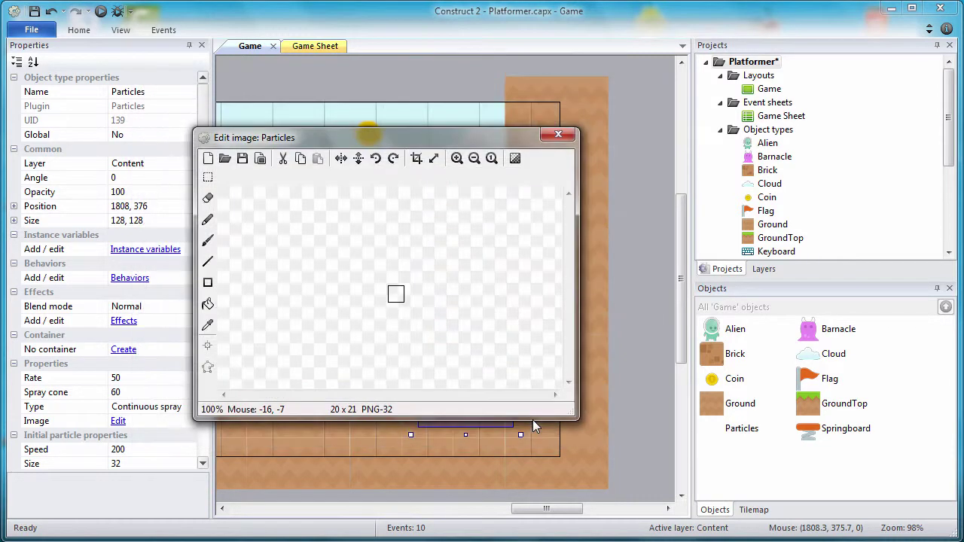
# Rotate the Particles object to spray upward at about 270.6 degrees and move it onto the ground below the barnacle, around 1871, 451.
pyautogui.click(558, 136)
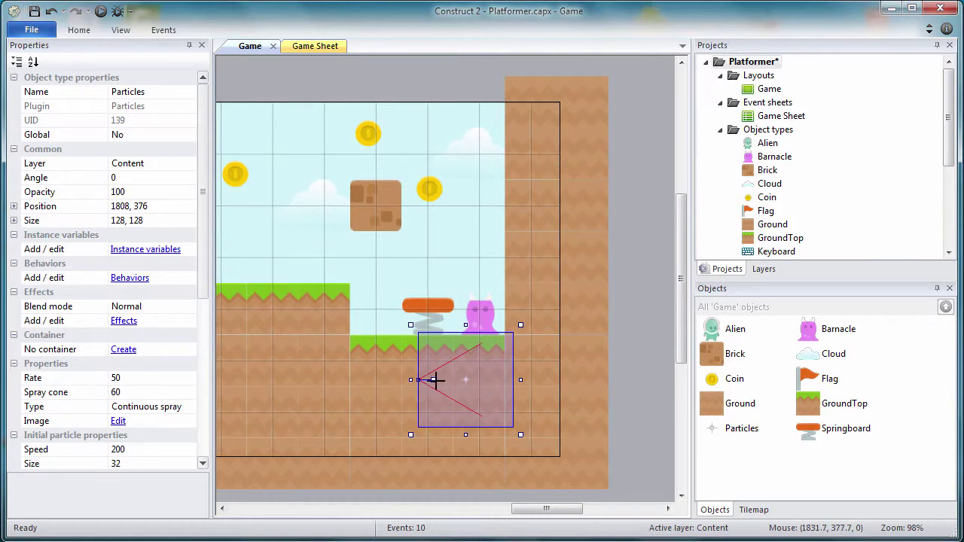
pyautogui.moveTo(435, 380); pyautogui.dragTo(419, 362)
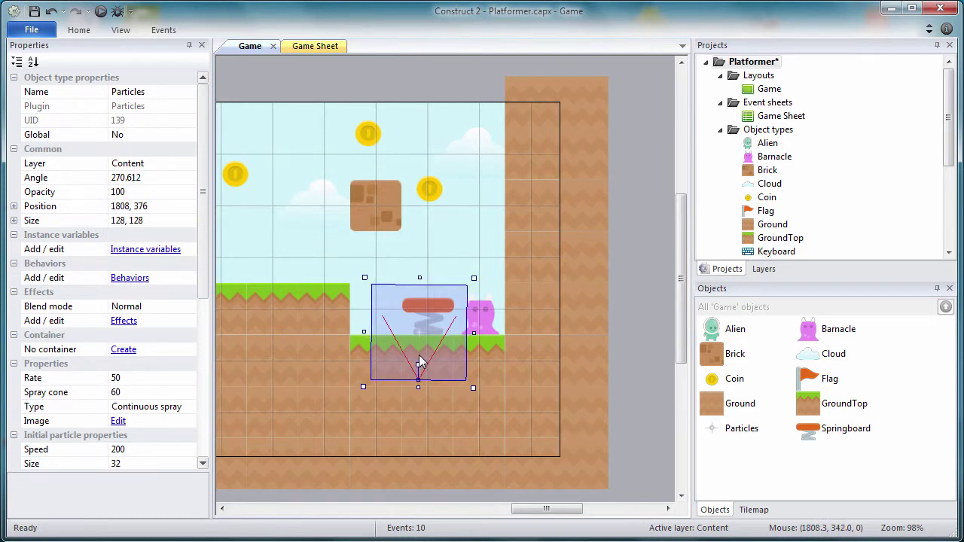
pyautogui.moveTo(420, 362); pyautogui.dragTo(468, 419)
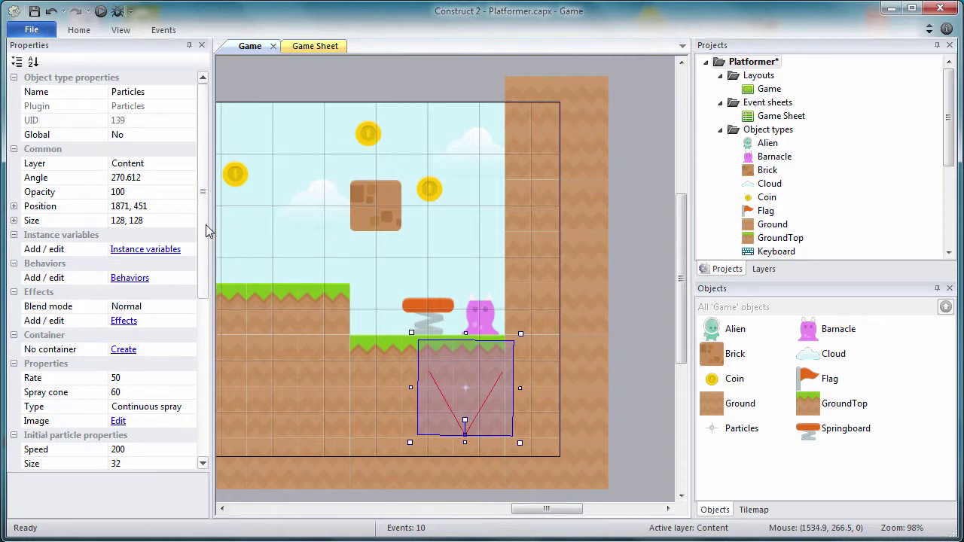
# Set the Particles object's rate to 150 and its spray cone to 80.
pyautogui.moveTo(206, 224); pyautogui.dragTo(202, 281)
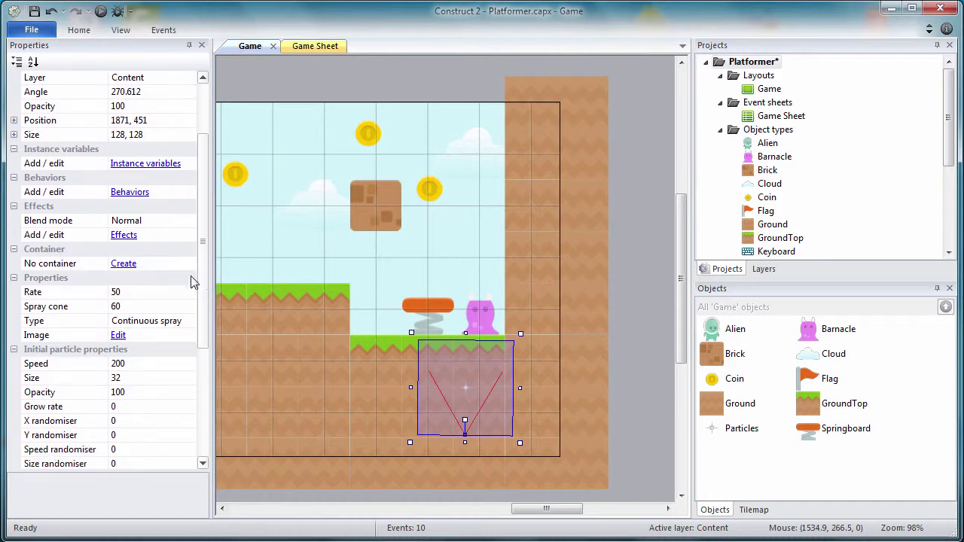
pyautogui.click(131, 292)
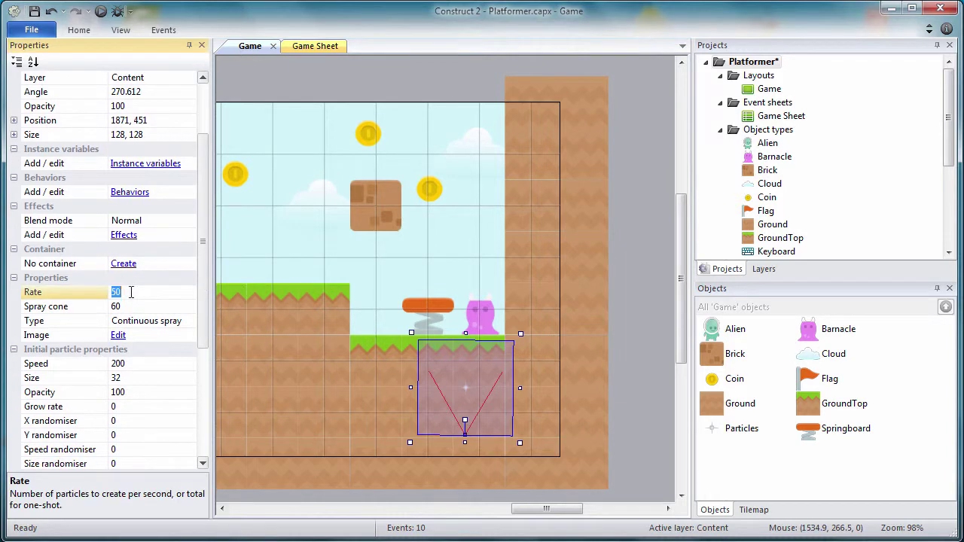
pyautogui.write('150')
pyautogui.click(120, 308)
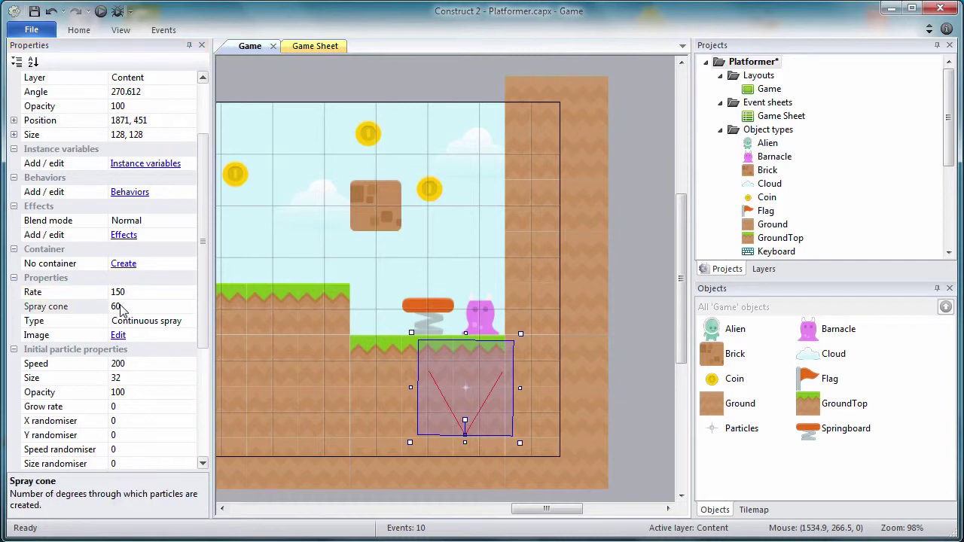
pyautogui.click(119, 306)
pyautogui.write('80')
# Change the Particles type to One-shot and set the initial particle size to 36.
pyautogui.click(131, 324)
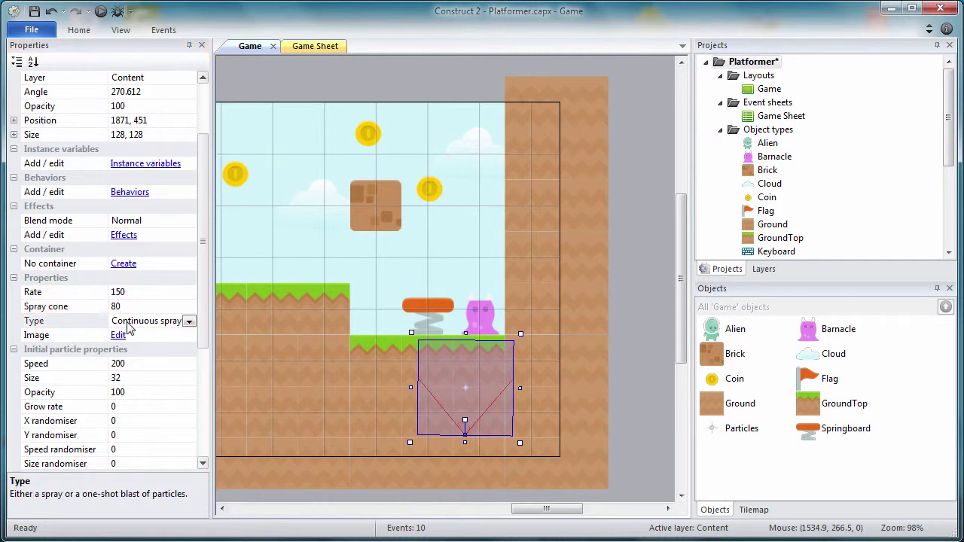
pyautogui.click(188, 322)
pyautogui.click(168, 345)
pyautogui.click(131, 382)
pyautogui.click(135, 381)
pyautogui.press('BackSpace')
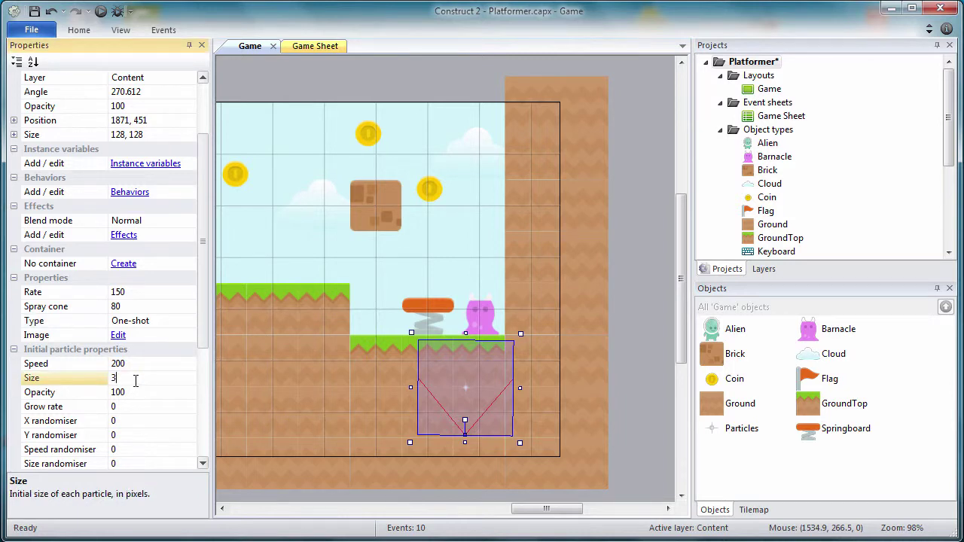
pyautogui.click(139, 368)
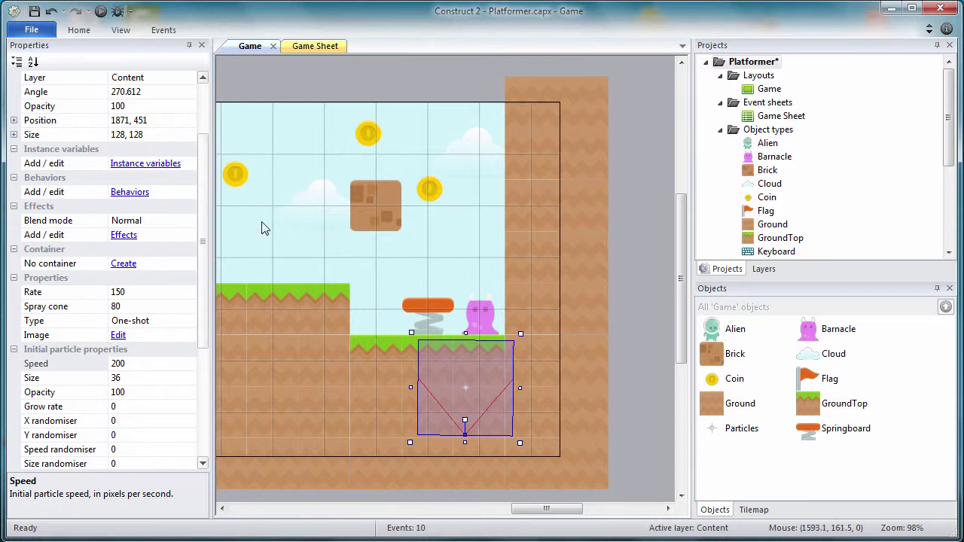
# Add a System Create object action to the Barnacle collision event in the Game Sheet, creating Particles on layer "Content".
pyautogui.click(310, 47)
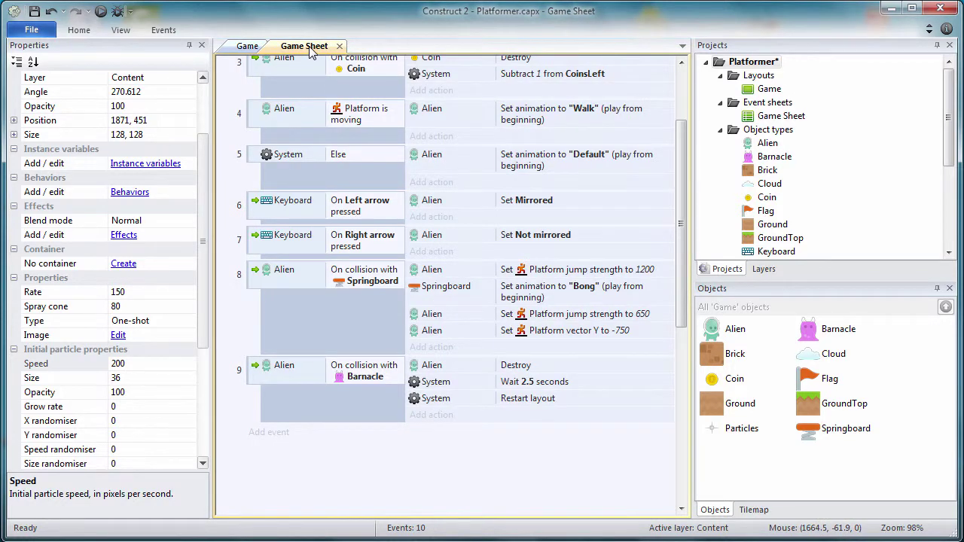
pyautogui.click(431, 415)
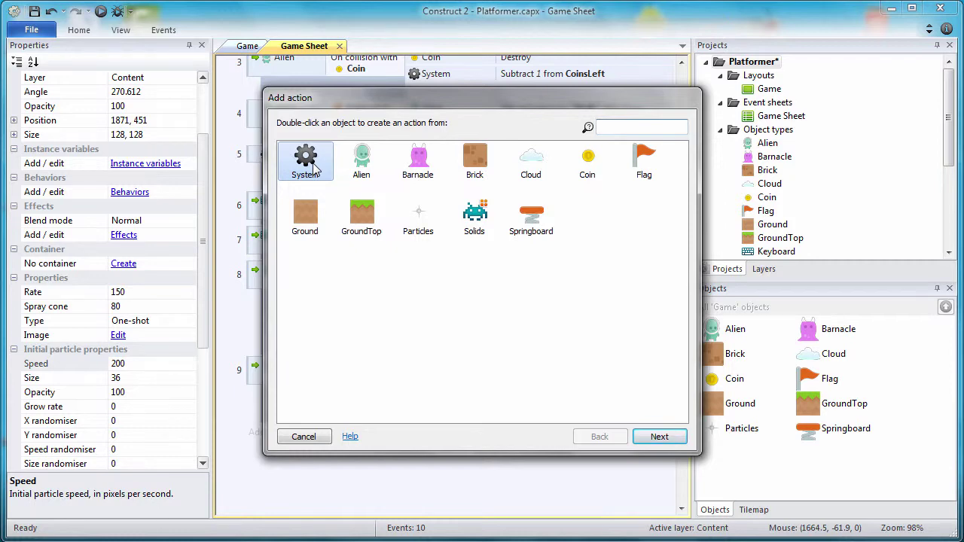
pyautogui.doubleClick(308, 162)
pyautogui.doubleClick(325, 220)
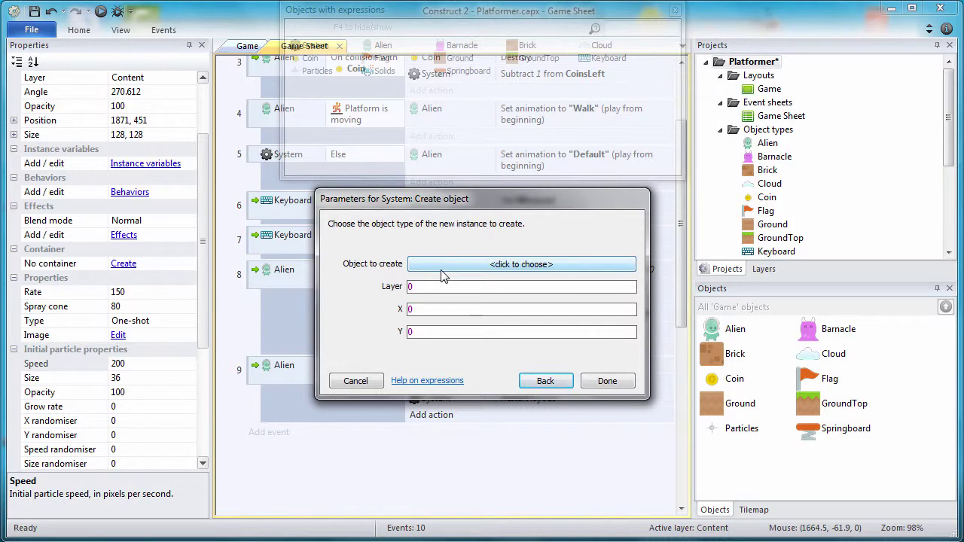
pyautogui.click(443, 265)
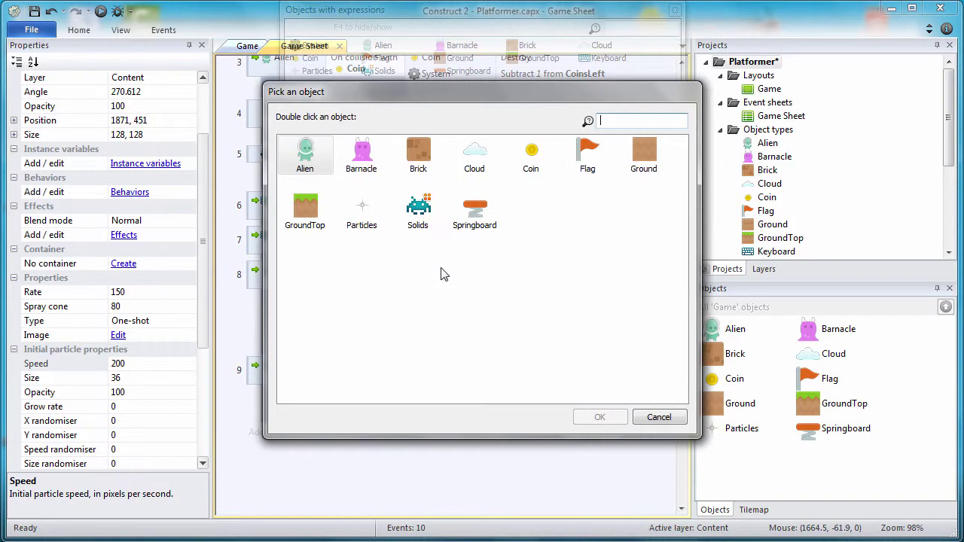
pyautogui.doubleClick(362, 211)
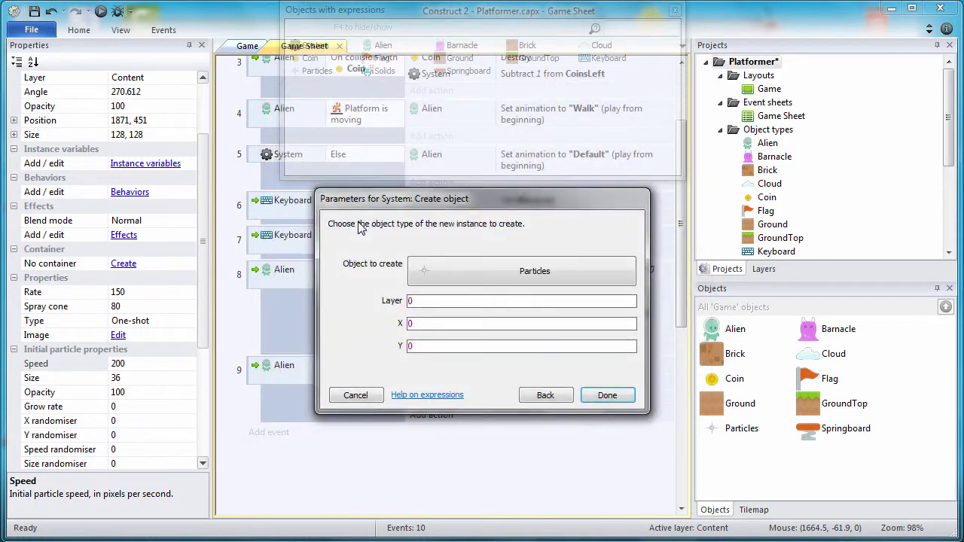
pyautogui.click(443, 301)
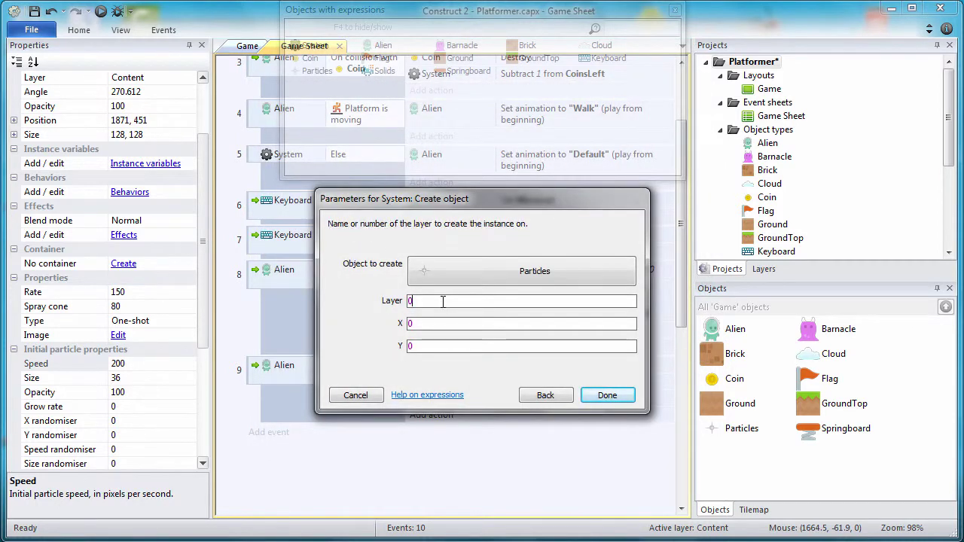
pyautogui.write('"Content')
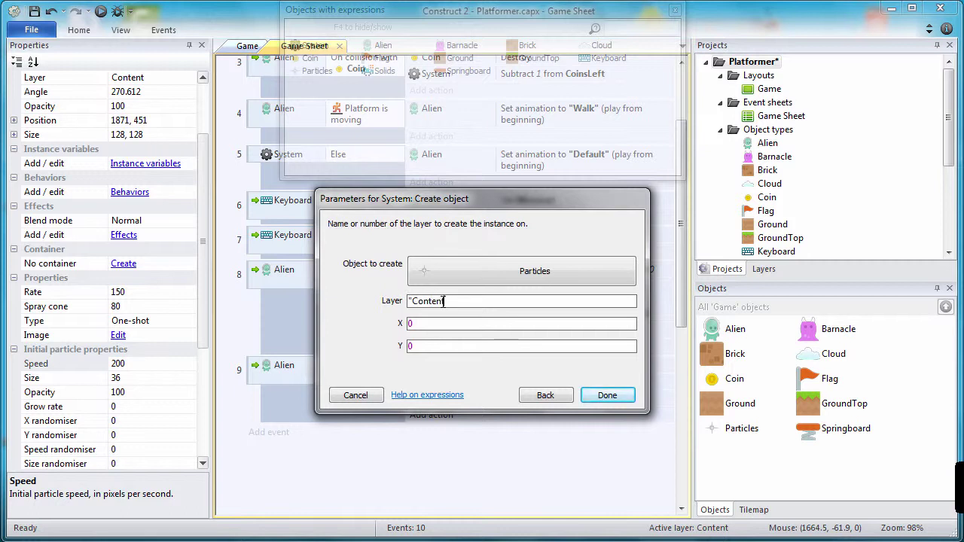
# Set the X coordinate of the created Particles to Barnacle.X.
pyautogui.click(440, 322)
pyautogui.write('Ba')
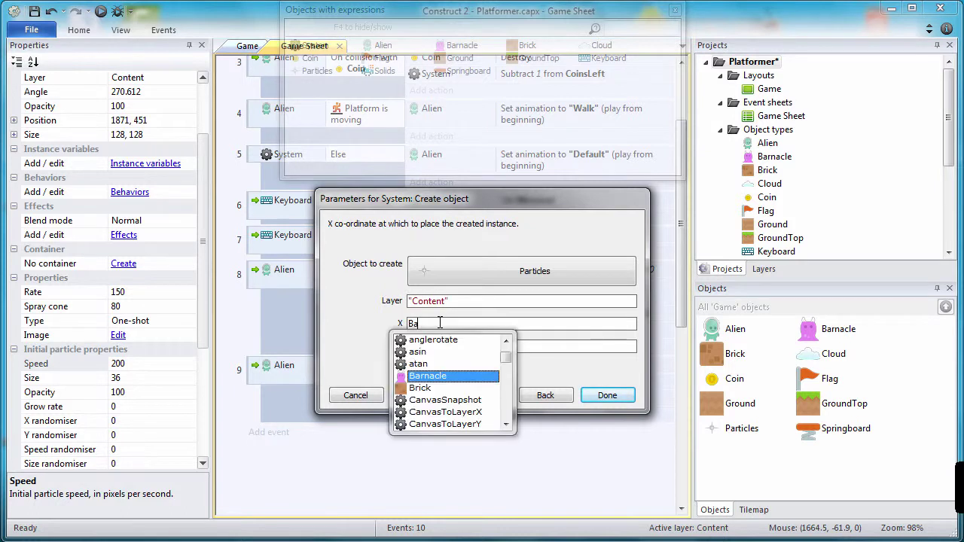
pyautogui.press('Return')
pyautogui.write('.')
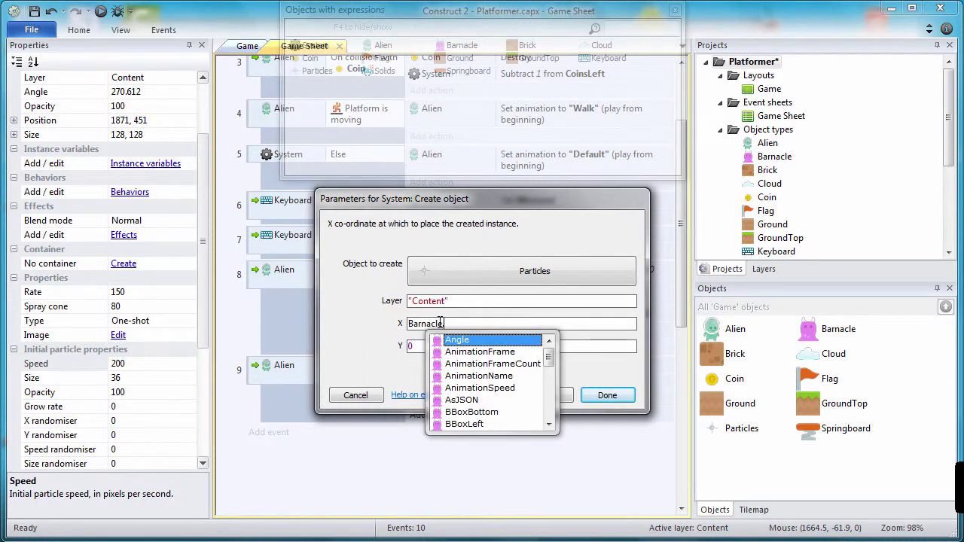
pyautogui.write('X')
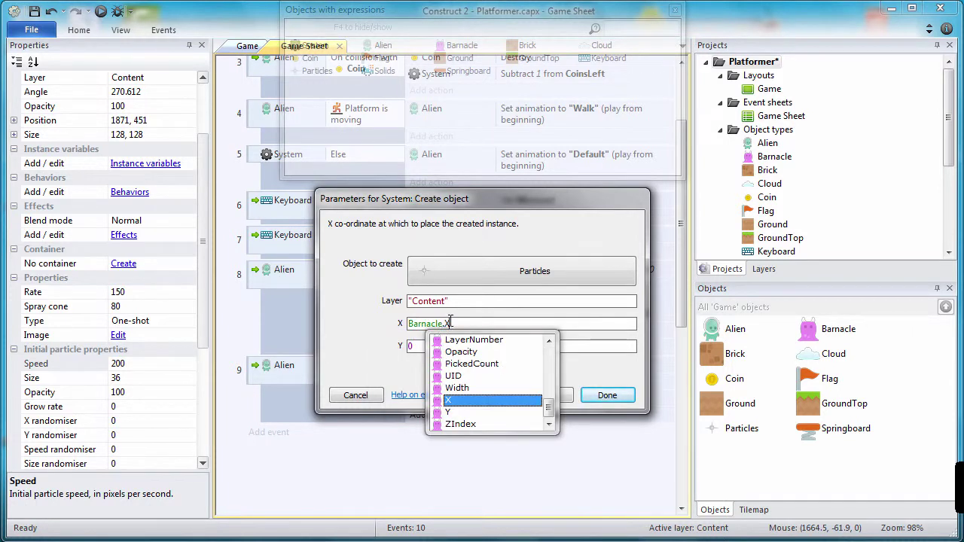
pyautogui.click(463, 324)
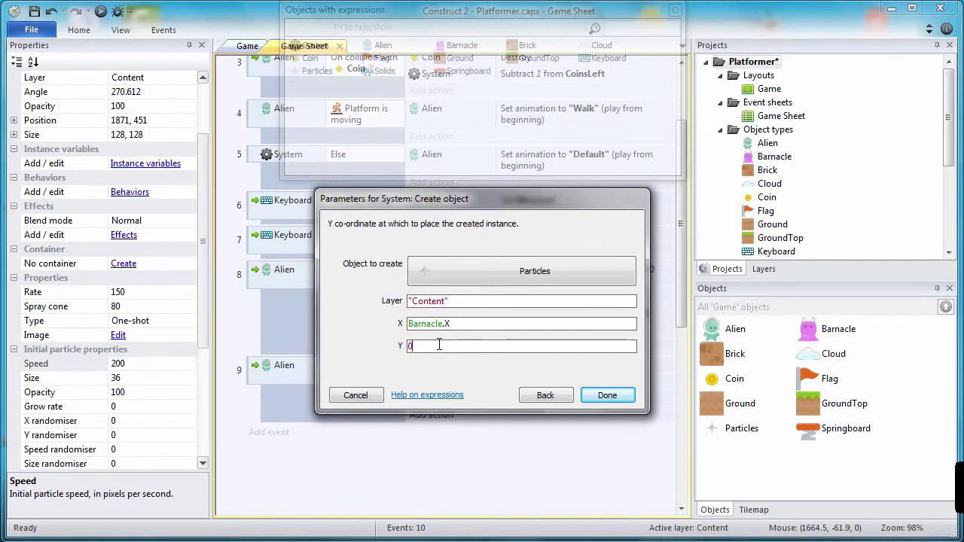
# Set the created Particles' Y coordinate to Barnacle.Y and place the finished Create object action above Destroy in the Barnacle collision event.
pyautogui.write('B')
pyautogui.press('BackSpace')
pyautogui.write('B')
pyautogui.press('Return')
pyautogui.write('.')
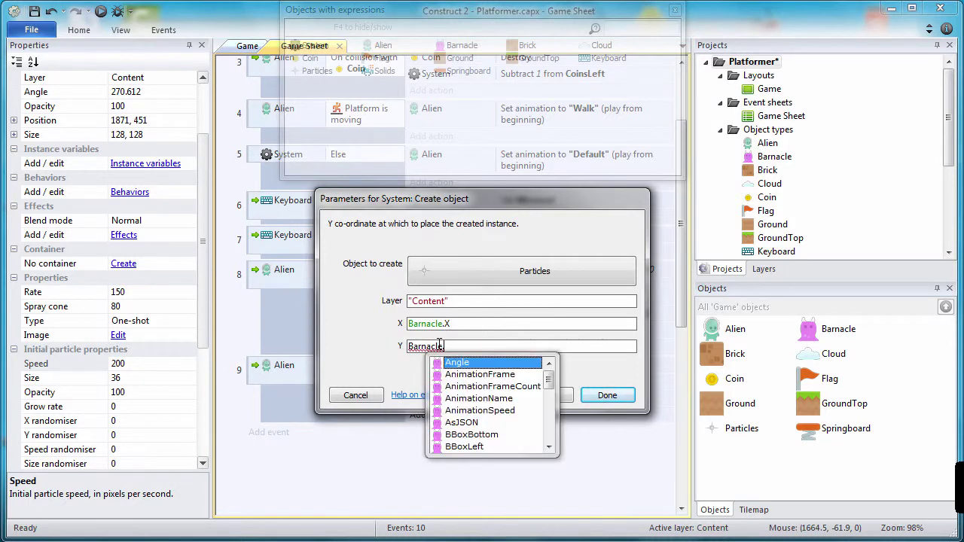
pyautogui.write('y')
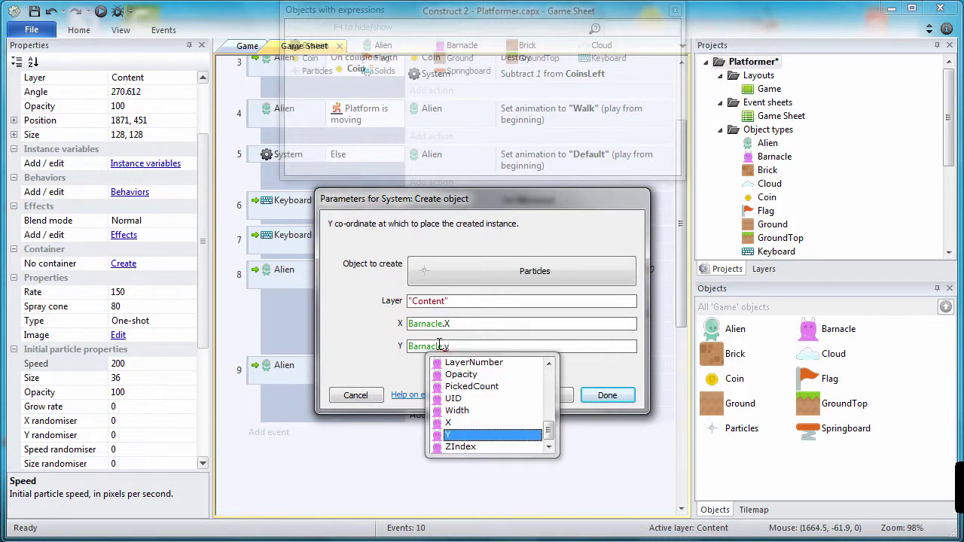
pyautogui.press('Return')
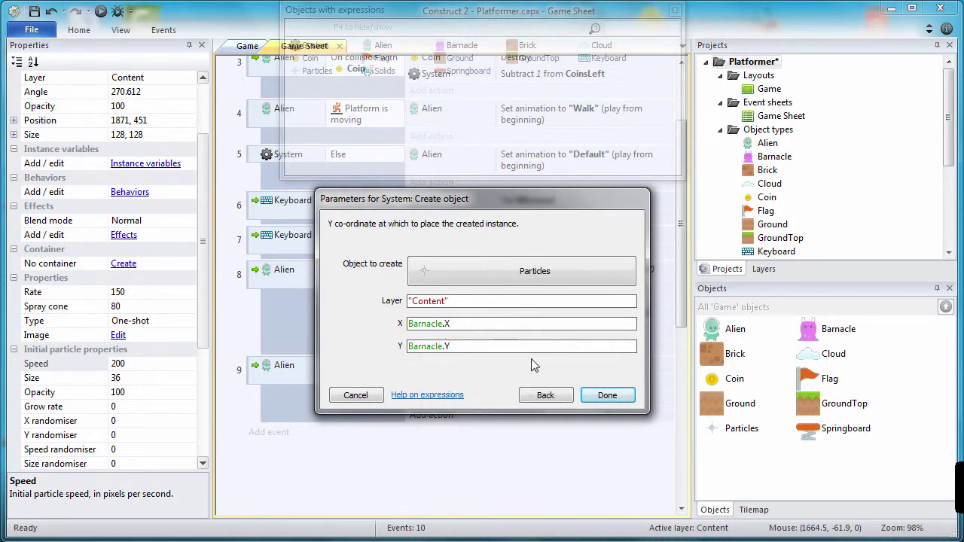
pyautogui.click(605, 395)
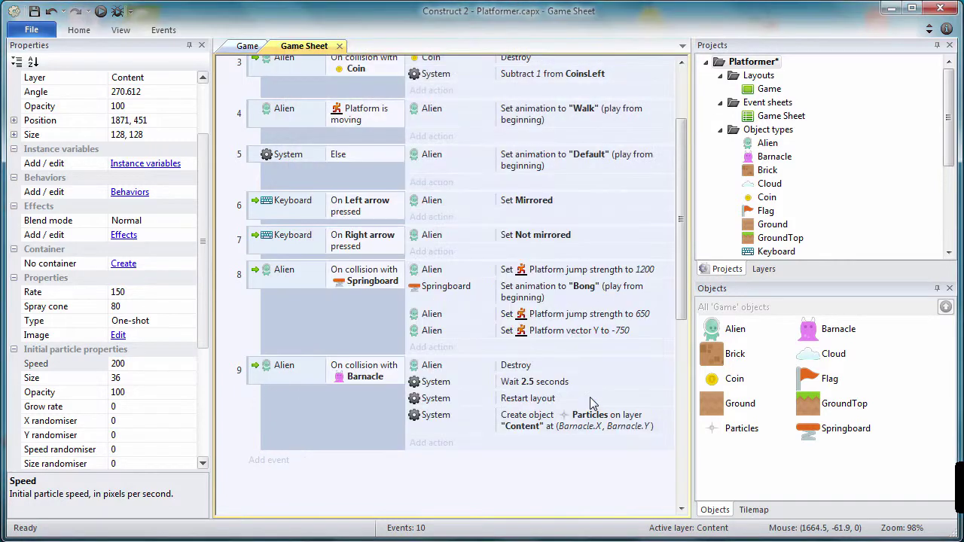
pyautogui.moveTo(458, 425); pyautogui.dragTo(455, 368)
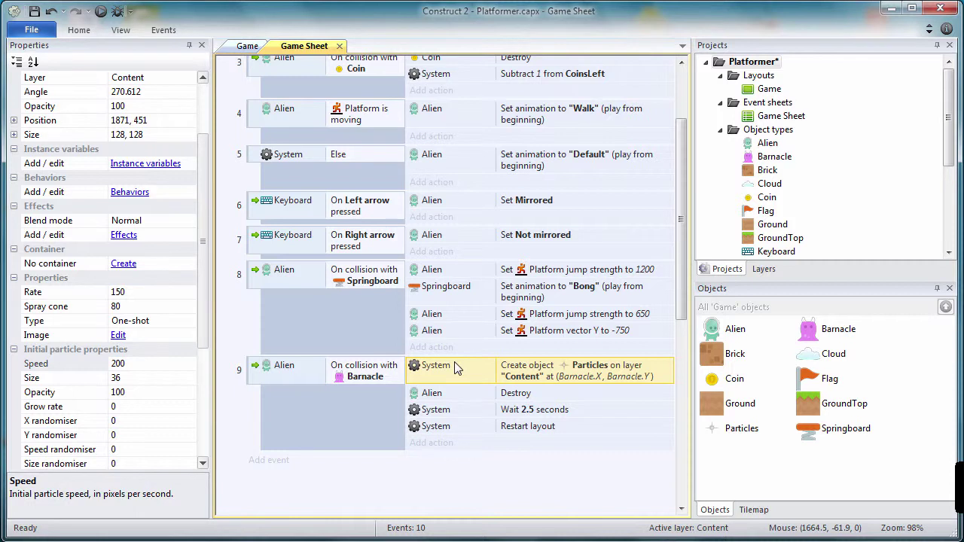
# Preview the Game layout in the browser and run the Alien rightward, collecting coins and jumping over the barnacles.
pyautogui.click(245, 47)
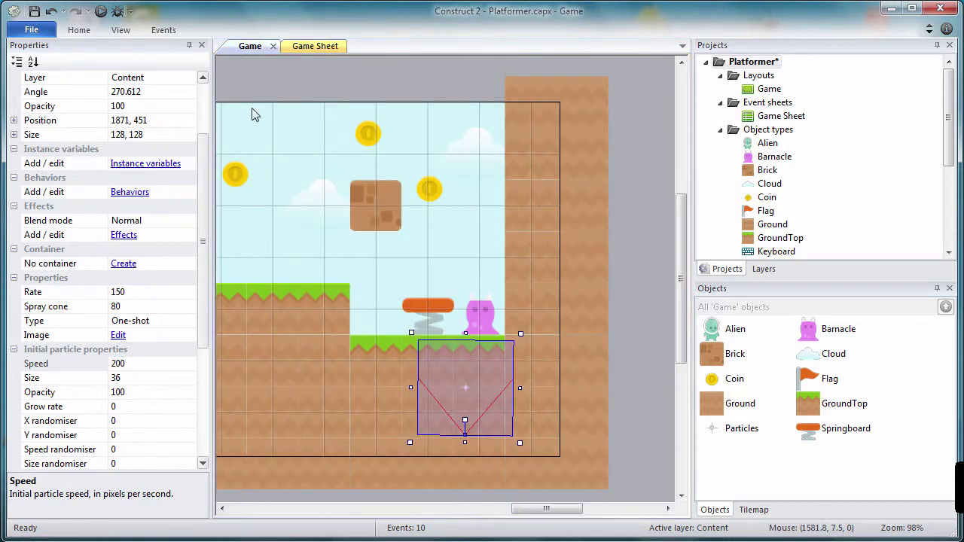
pyautogui.click(100, 13)
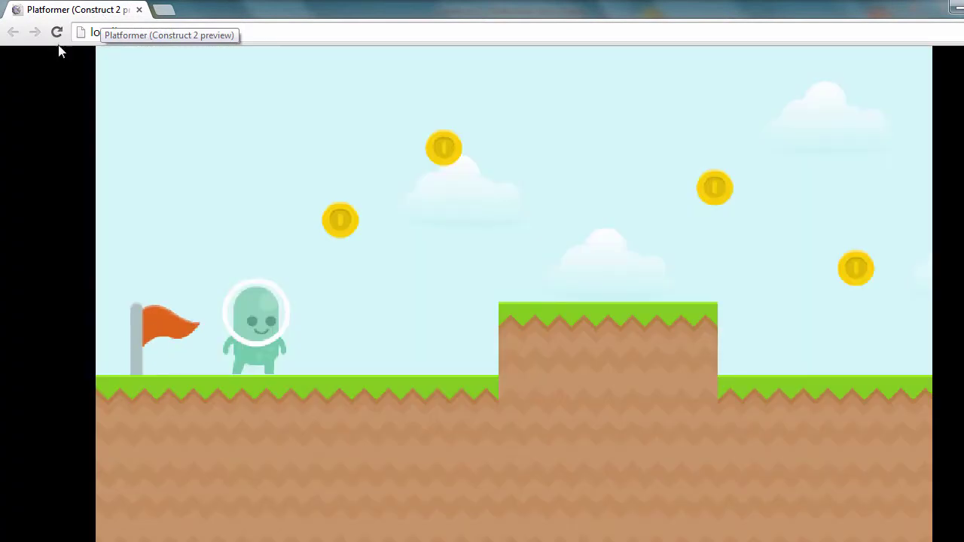
pyautogui.press('Right')
pyautogui.press('Up')
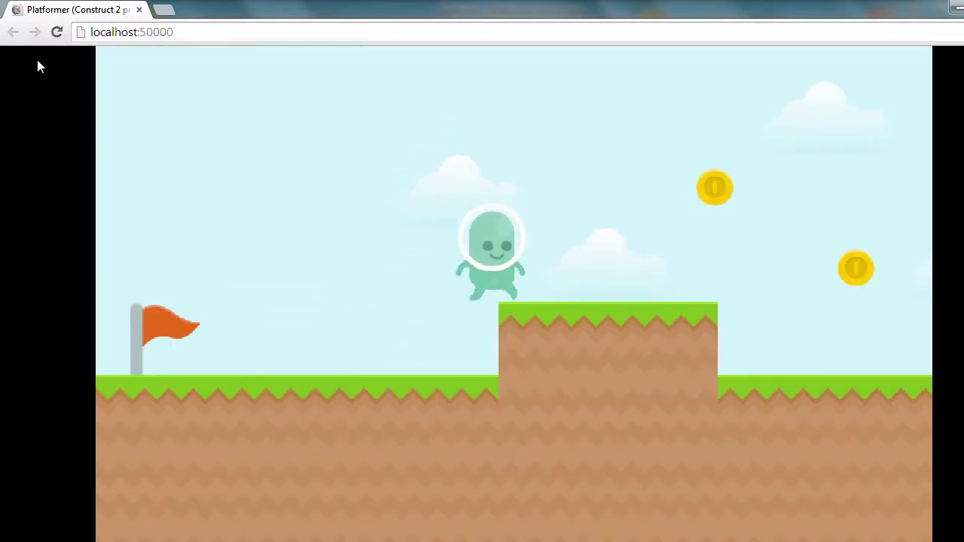
pyautogui.press('Right')
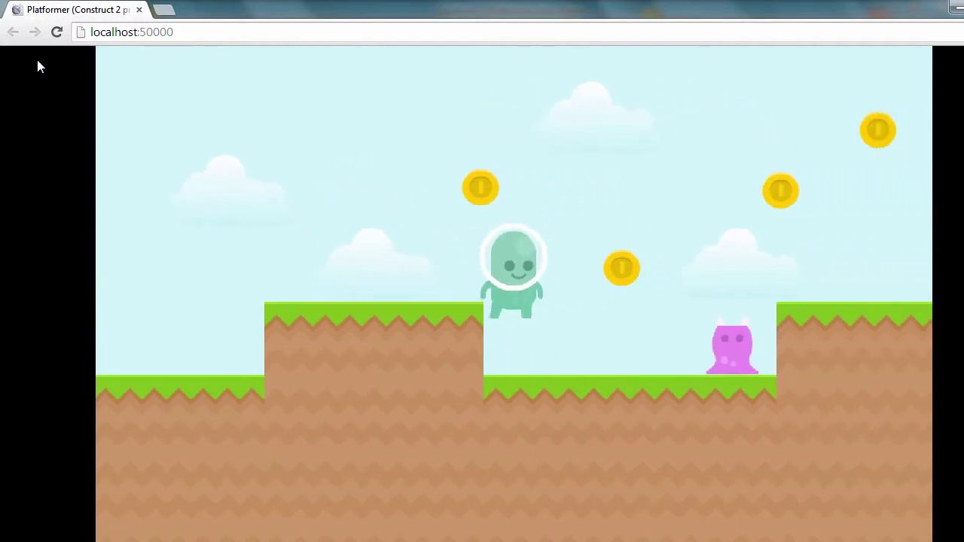
pyautogui.press('Up')
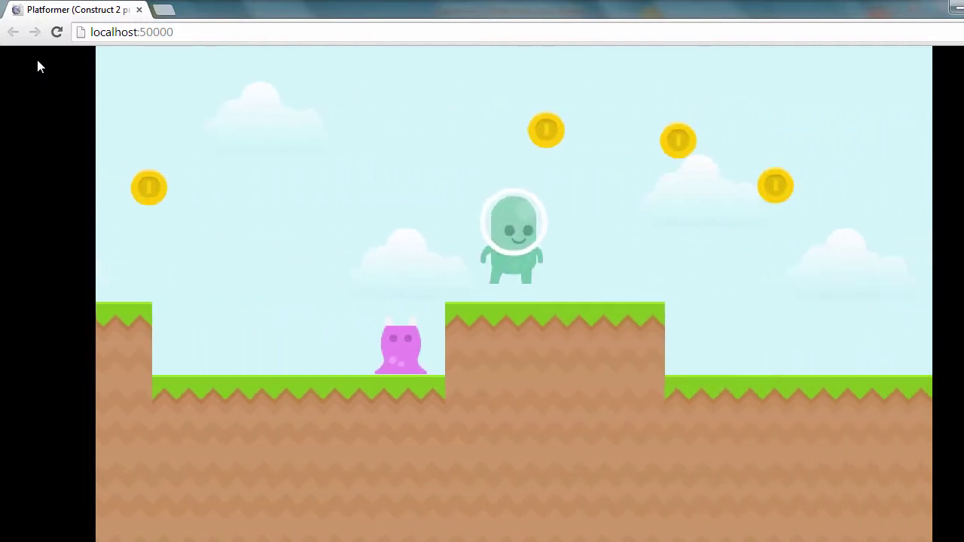
pyautogui.press('Up')
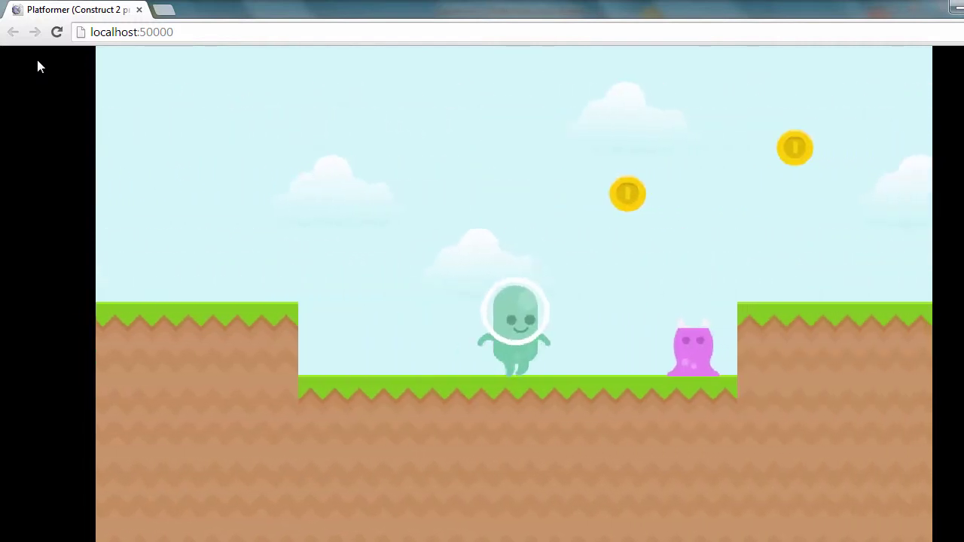
pyautogui.press('Up')
pyautogui.press('Left')
pyautogui.press('Up')
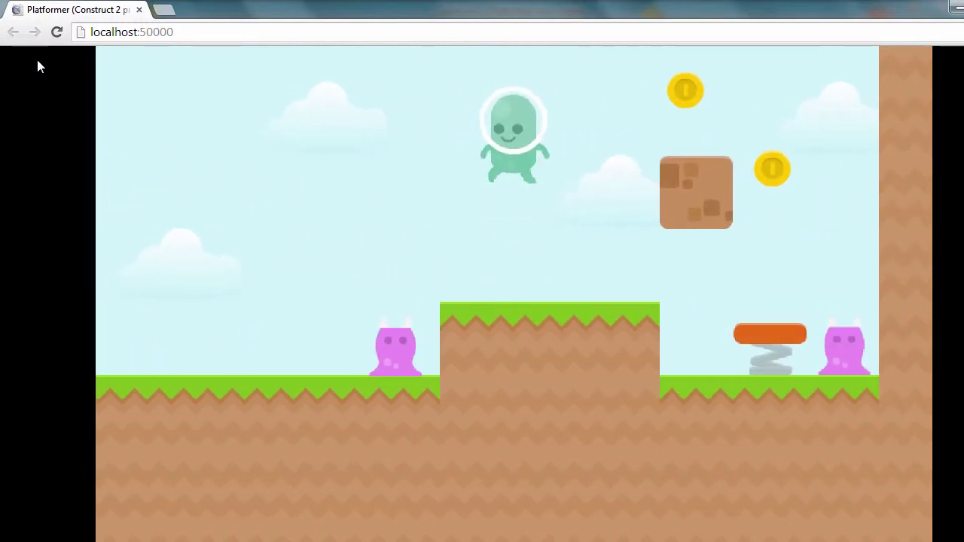
# Jump the Alien onto the floating brick, collect the nearby coins and head back left to the first barnacle to test the collision.
pyautogui.press('Right')
pyautogui.press('Up')
pyautogui.press('Right')
pyautogui.press('Left')
pyautogui.press('Left')
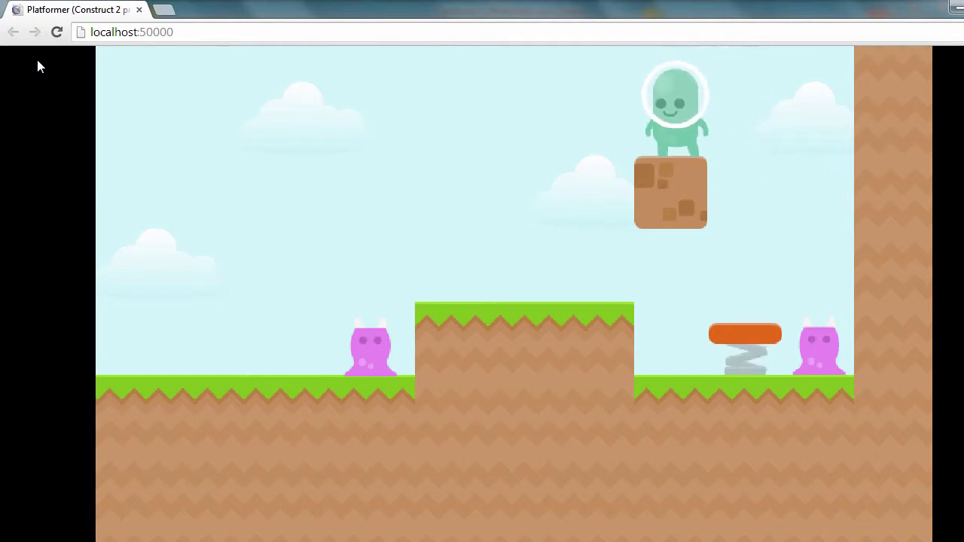
pyautogui.press('Left')
pyautogui.press('Up')
pyautogui.press('Up')
pyautogui.press('Left')
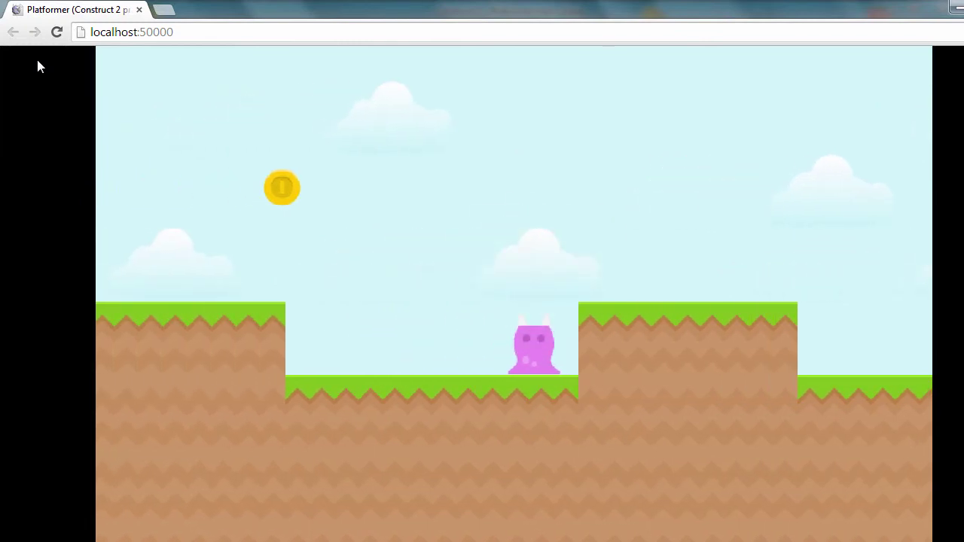
# Replay the restarted layout and steer the Alien over the first platform into the first barnacle to check the particle burst.
pyautogui.press('Right')
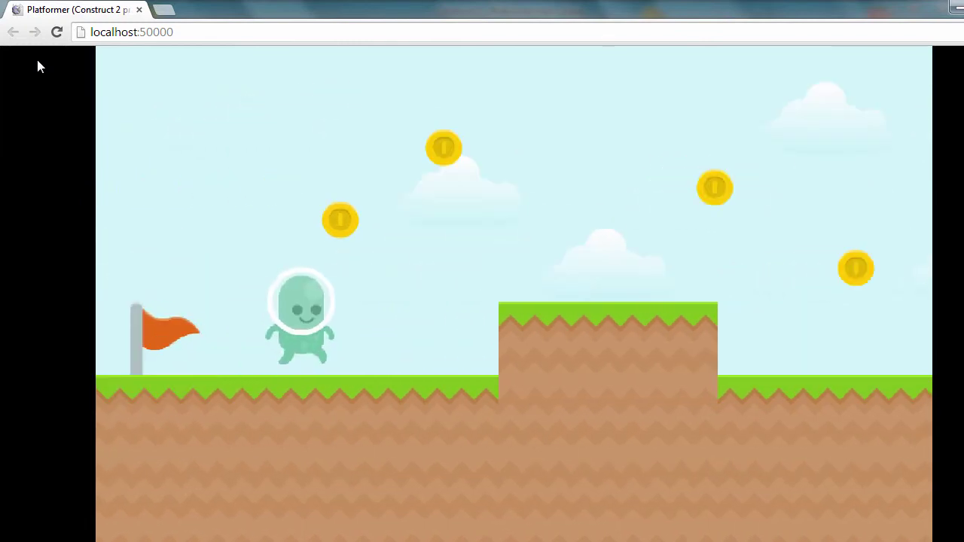
pyautogui.press('Up')
pyautogui.press('Right')
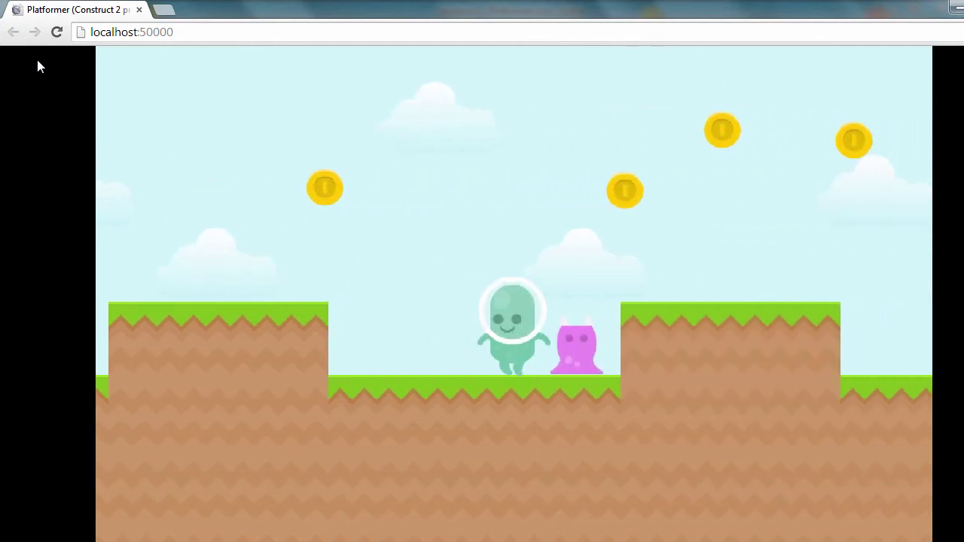
pyautogui.press('Right')
pyautogui.press('Up')
pyautogui.press('Up')
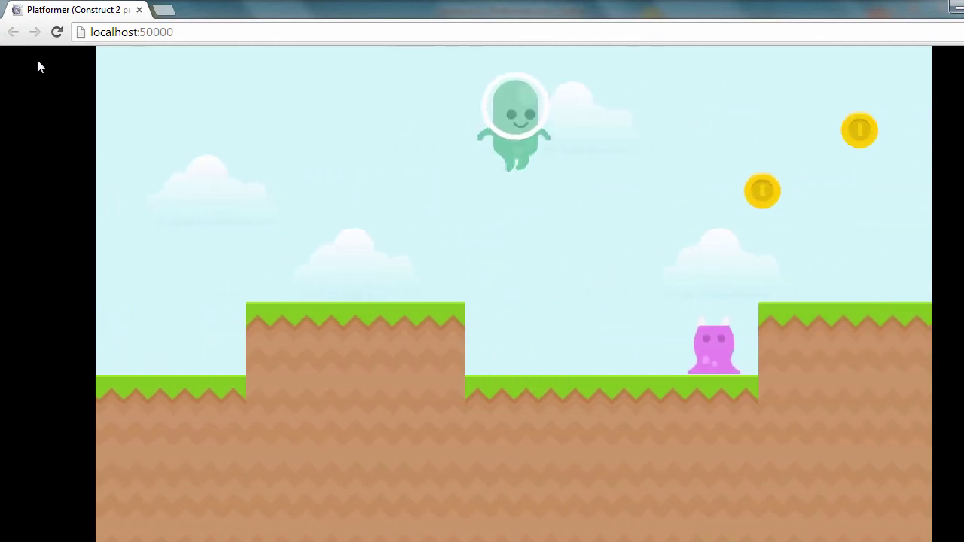
pyautogui.press('Right')
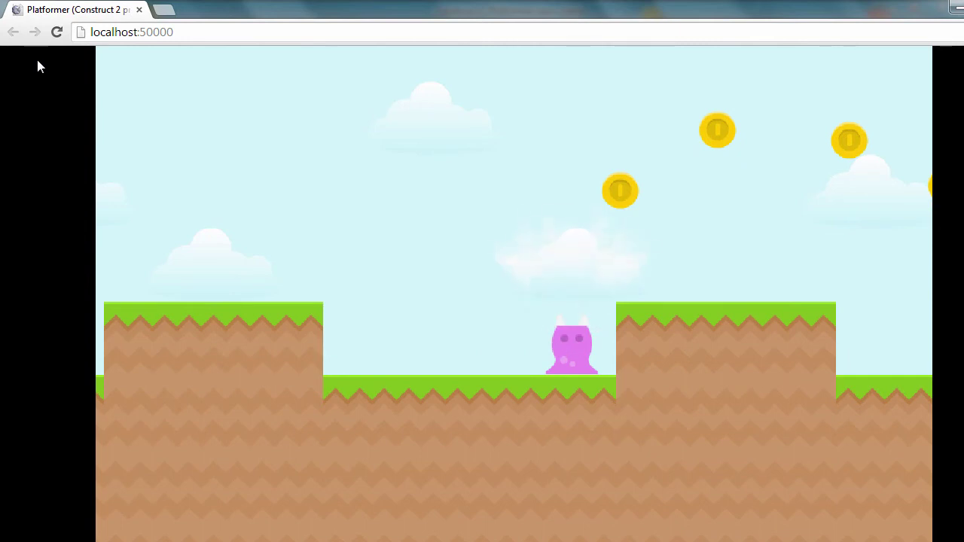